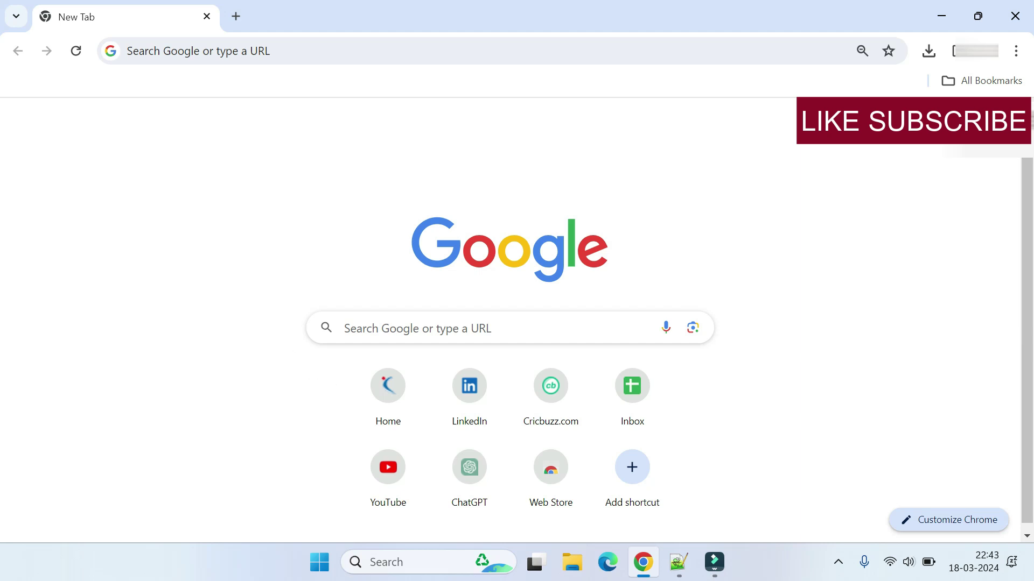
Search Windows for 'powerpoint', see only web results, and dismiss the search
click(386, 563)
text(power)
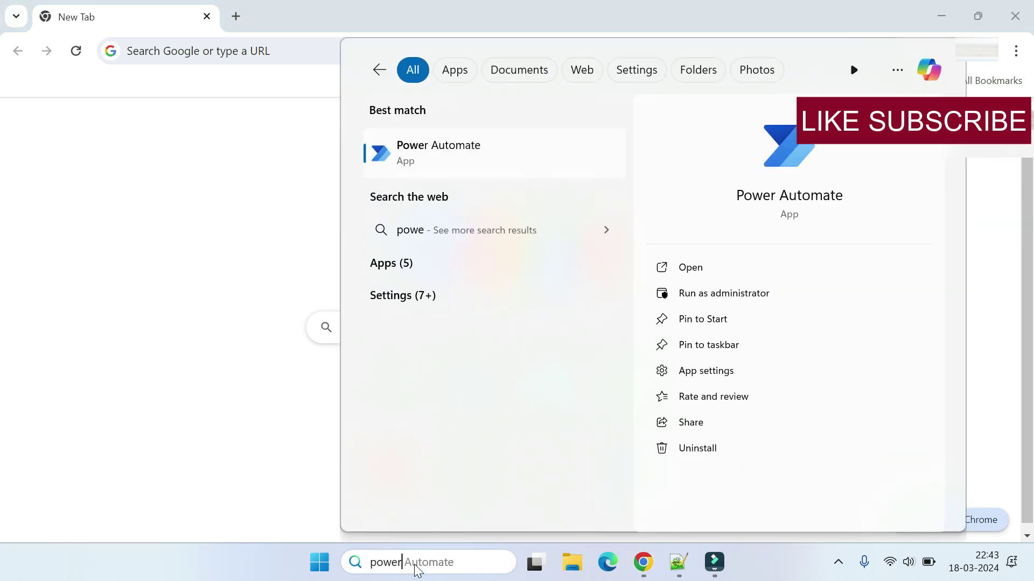
text(p)
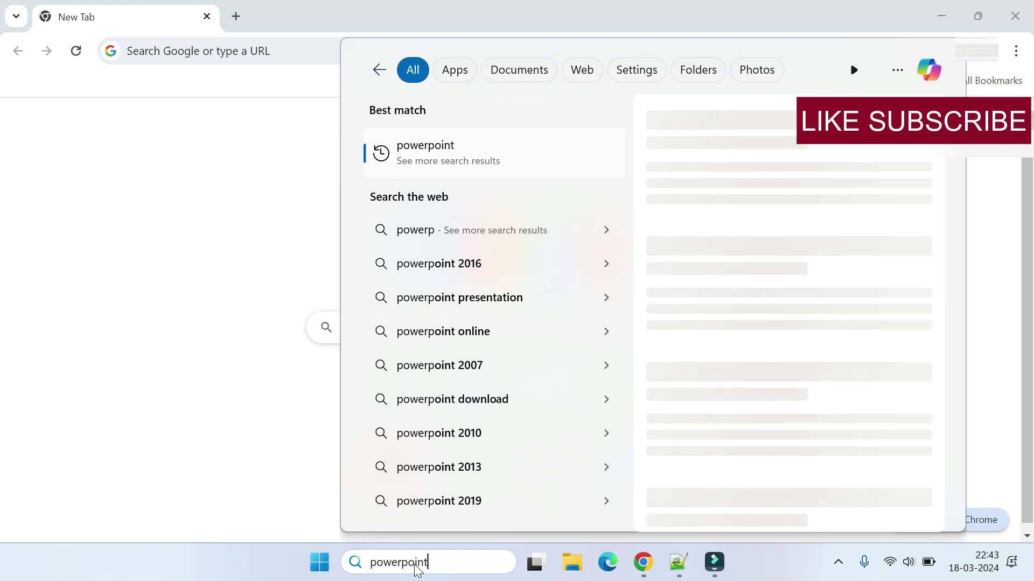
text(oint)
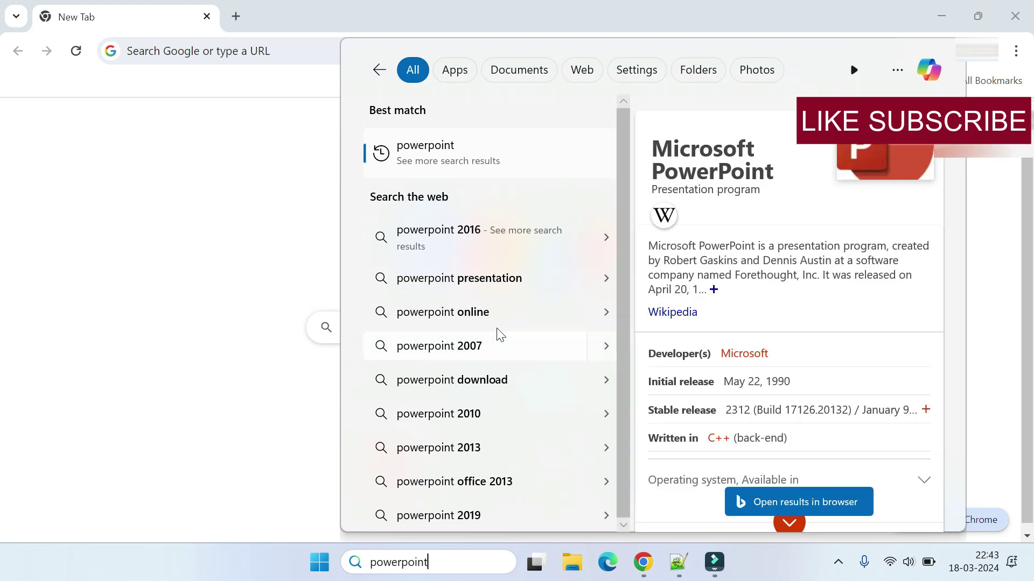
click(162, 331)
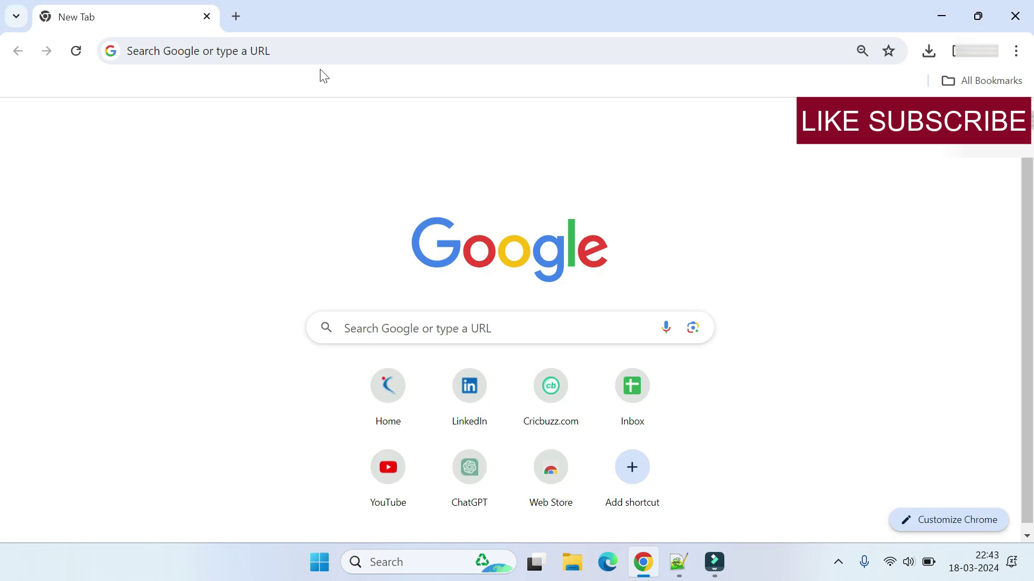
Google 'office customization tool' in Chrome and open the Office Customization Tool deployment page
click(312, 51)
text(o)
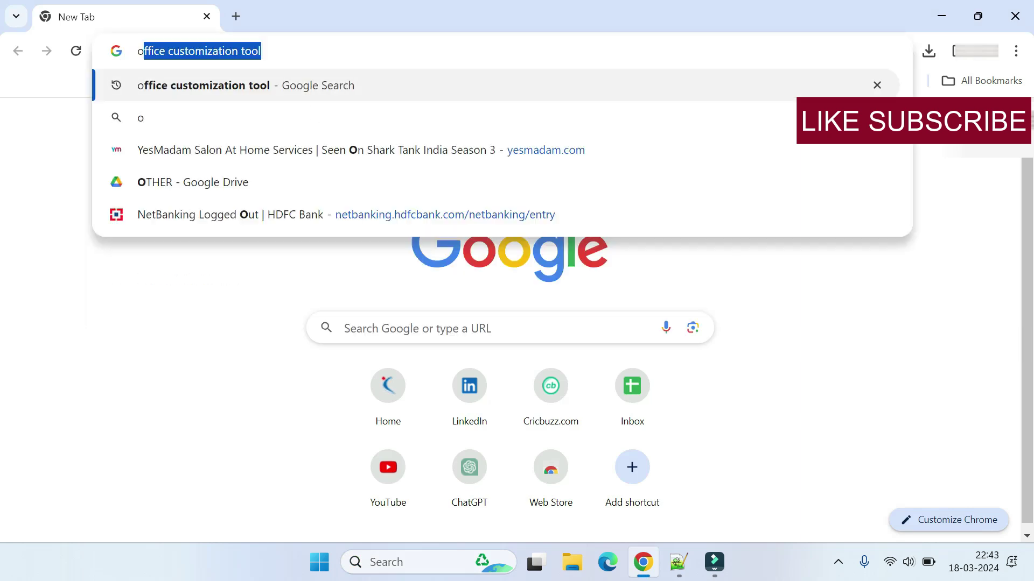
text(ffice cust)
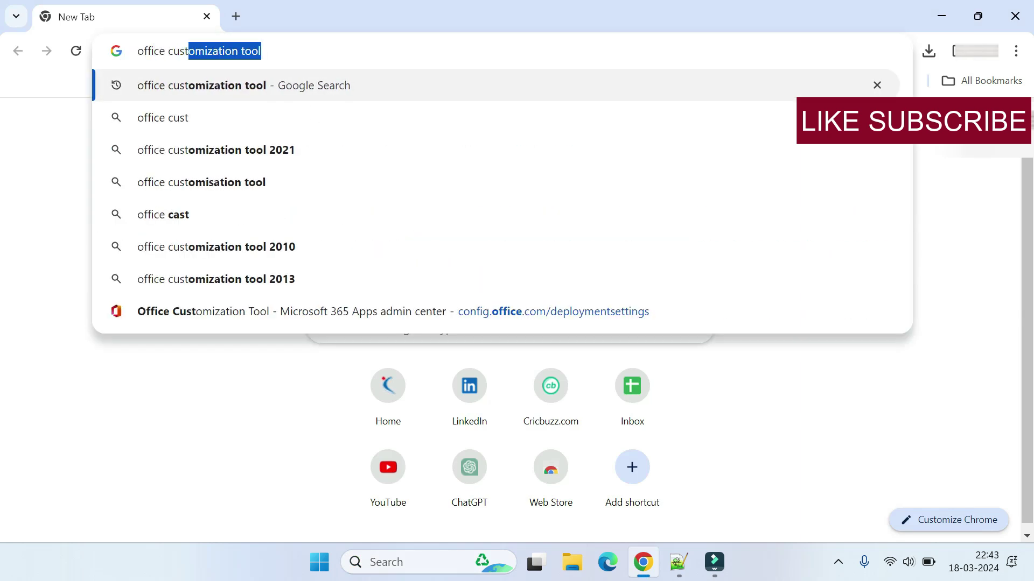
text(om)
key(Return)
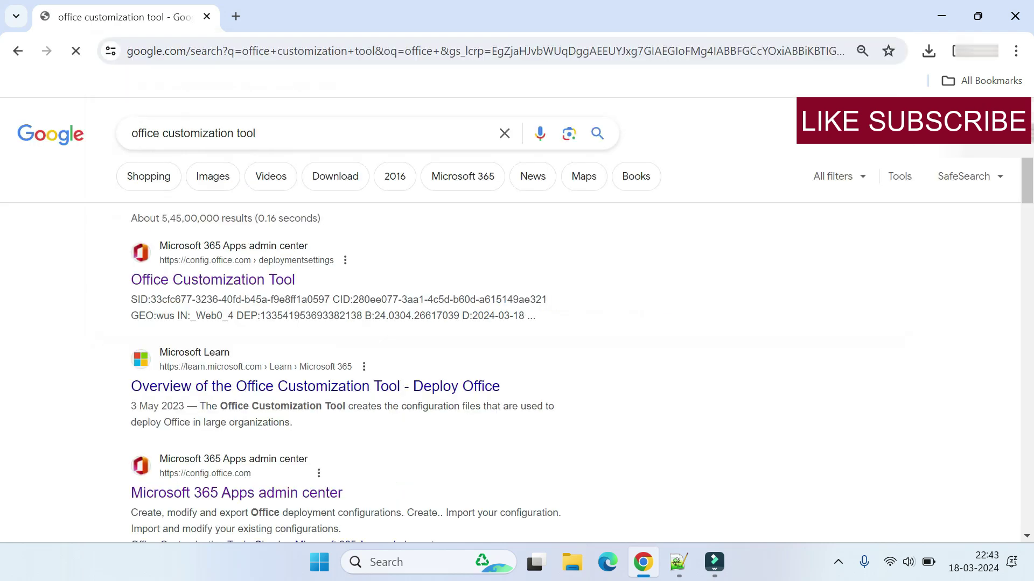
click(214, 281)
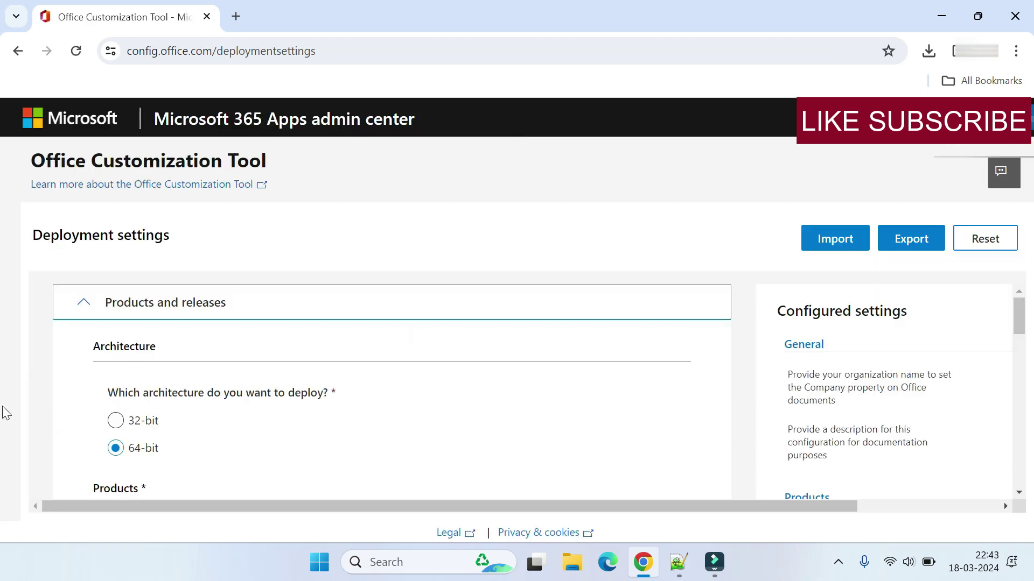
scroll(45, 369, down, 1)
scroll(45, 369, up, 1)
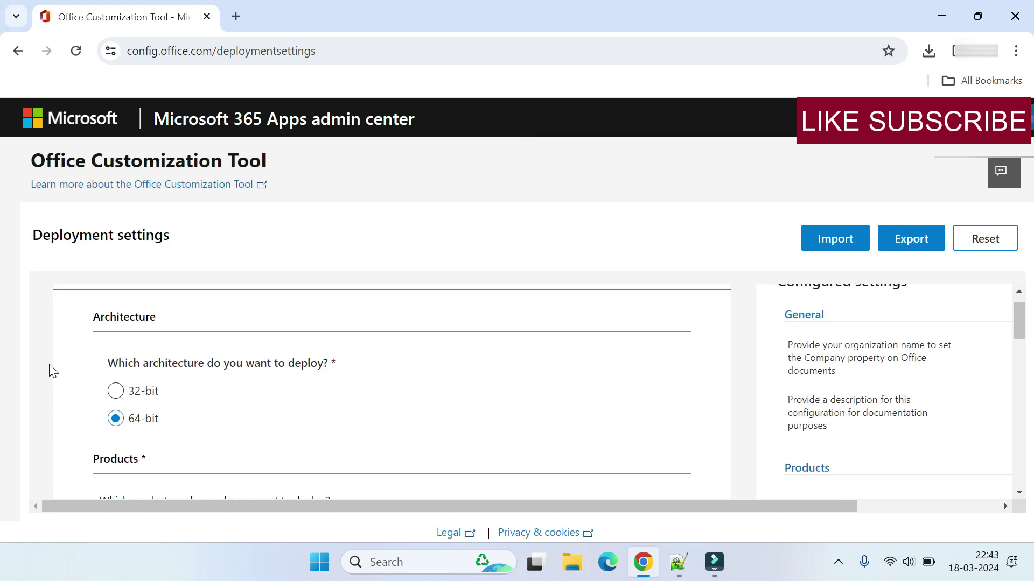
scroll(50, 370, up, 1)
scroll(50, 370, down, 1)
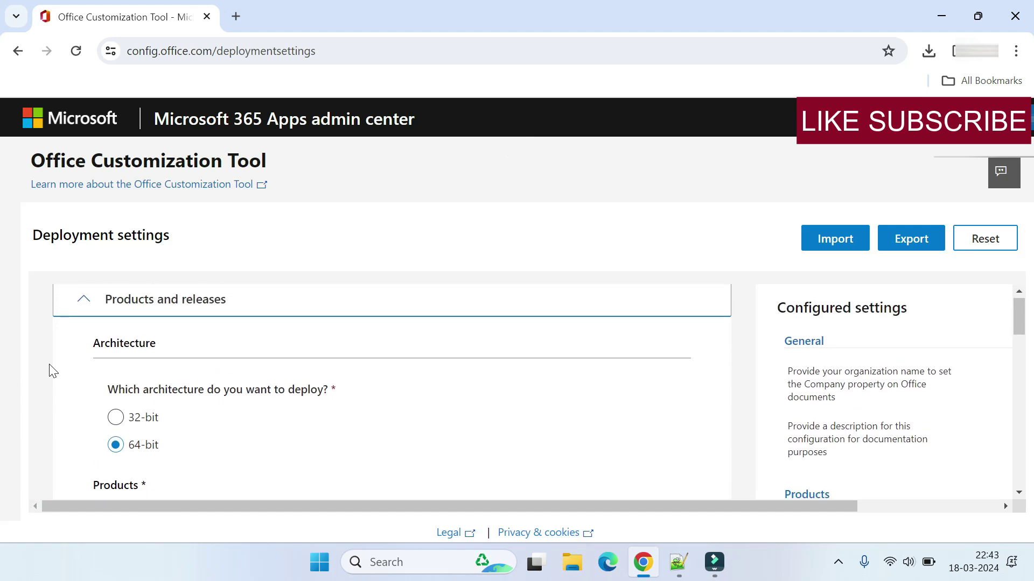
scroll(50, 369, down, 1)
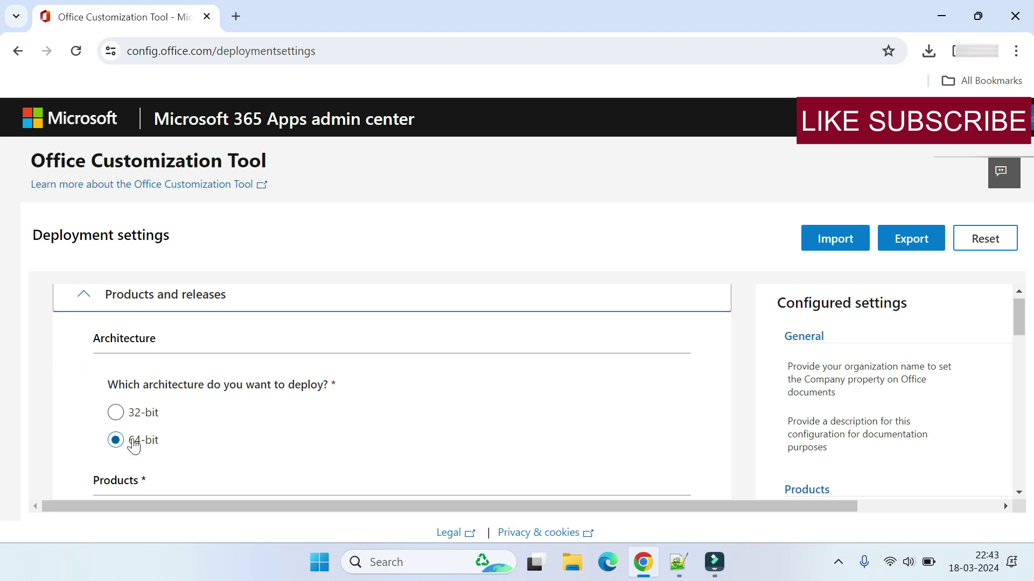
scroll(192, 426, down, 1)
scroll(192, 426, down, 3)
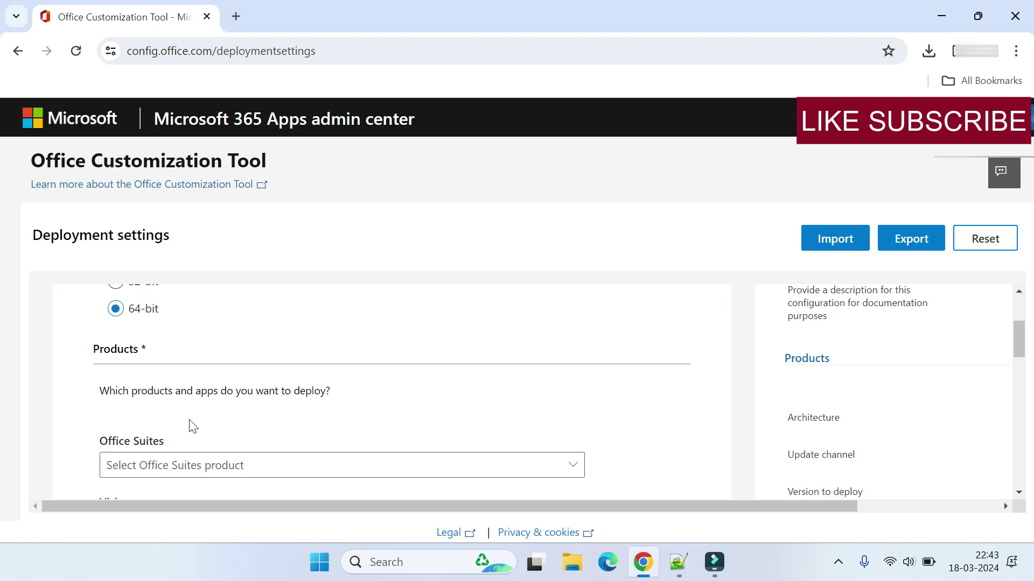
scroll(192, 425, up, 1)
scroll(192, 426, up, 1)
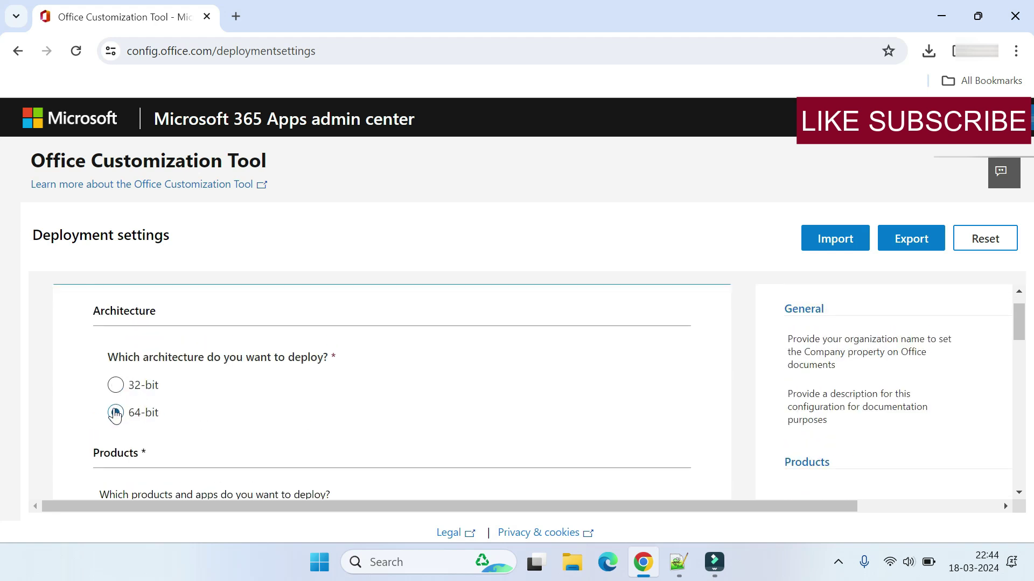
scroll(93, 424, down, 3)
scroll(93, 425, down, 2)
scroll(92, 424, down, 1)
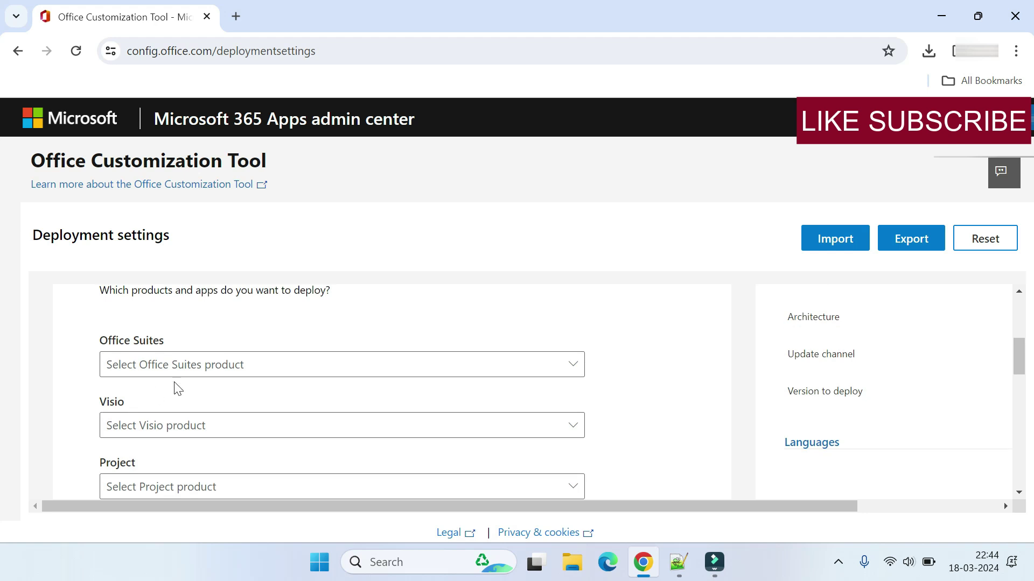
Choose Office LTSC Professional Plus 2021 - Volume License as the 64-bit Office suite
click(210, 364)
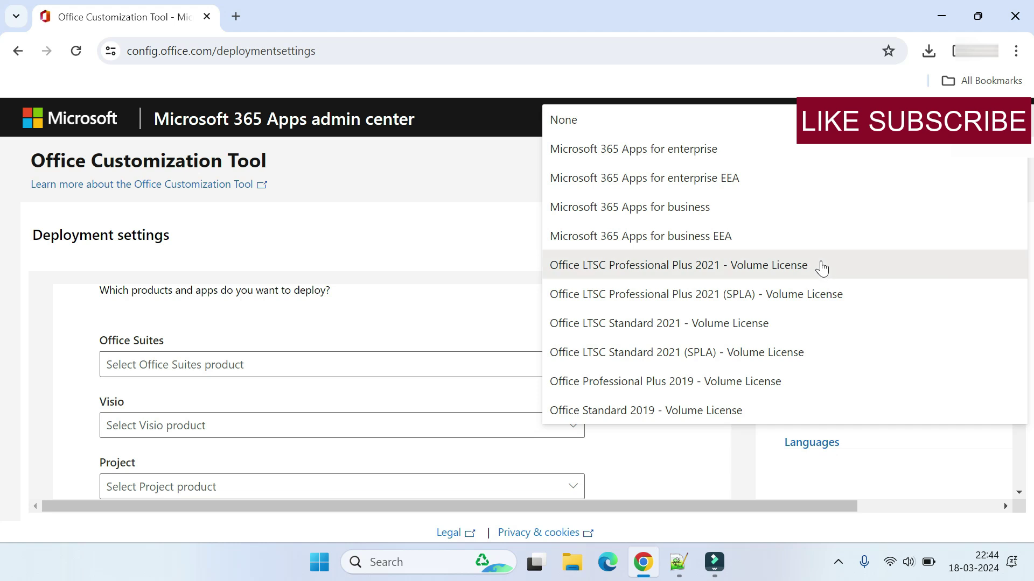
click(823, 265)
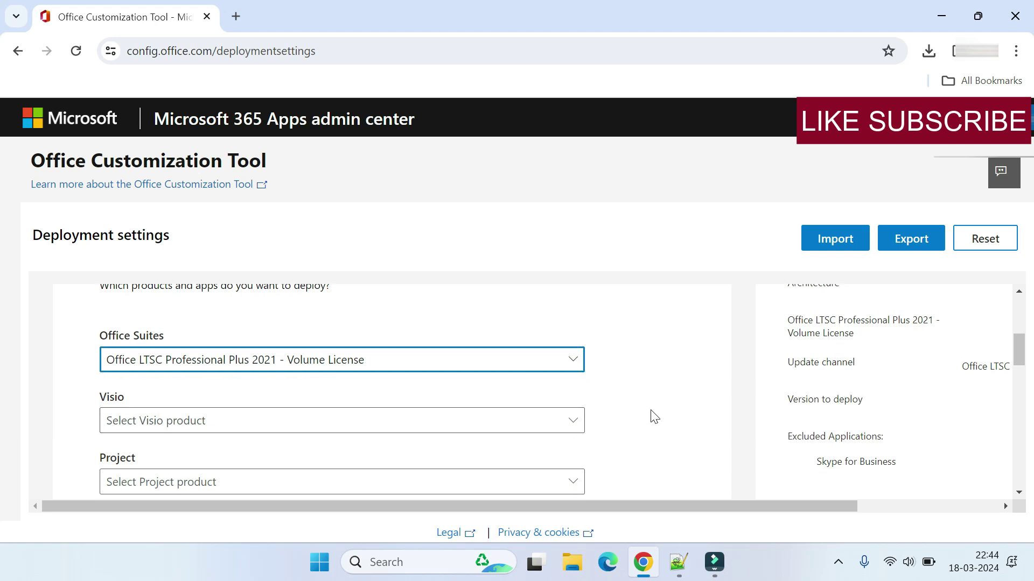
scroll(646, 420, down, 1)
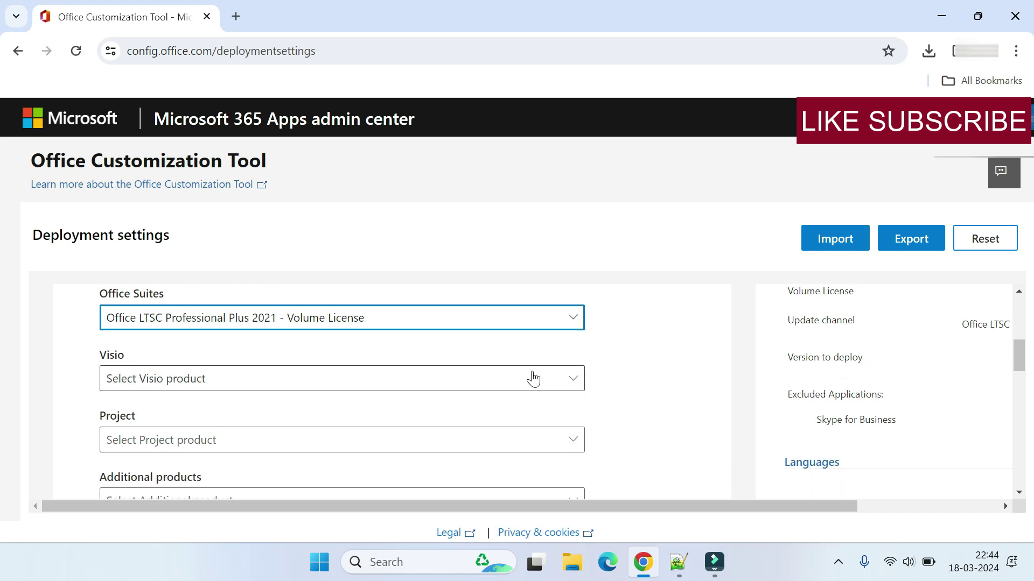
scroll(656, 357, down, 1)
scroll(655, 356, down, 1)
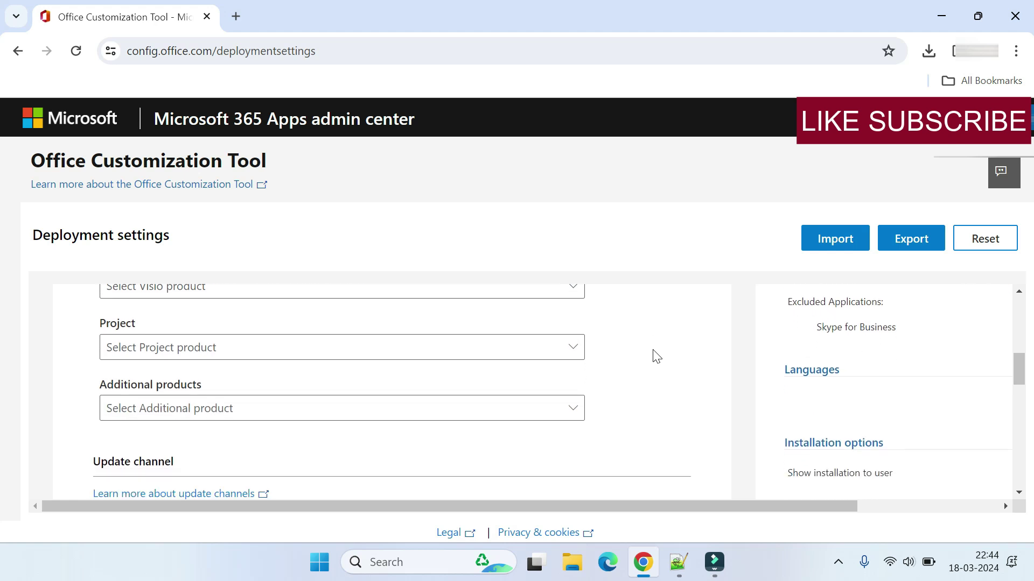
scroll(657, 356, down, 1)
scroll(657, 356, down, 1)
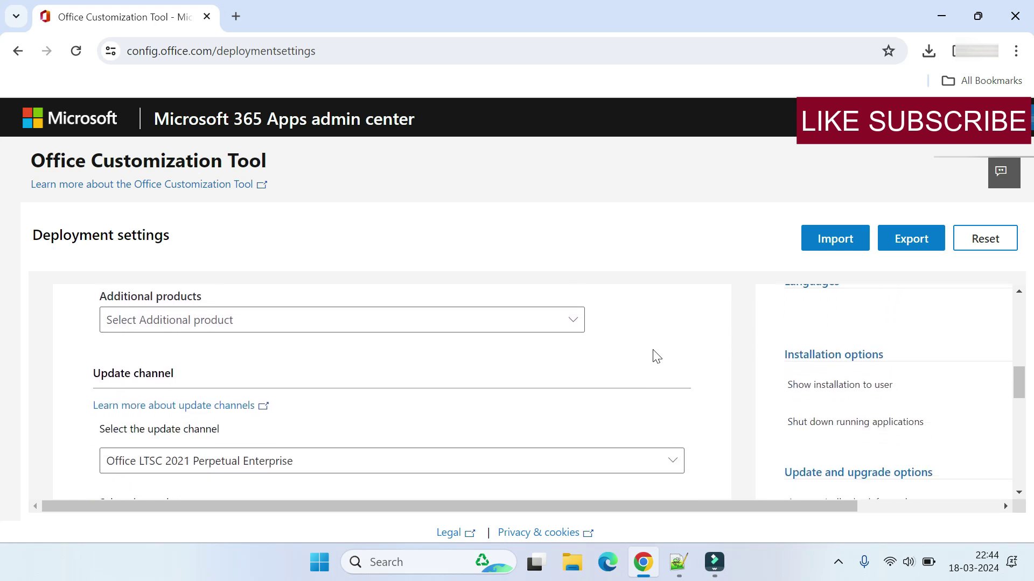
scroll(656, 356, down, 1)
scroll(693, 373, down, 1)
scroll(692, 374, down, 1)
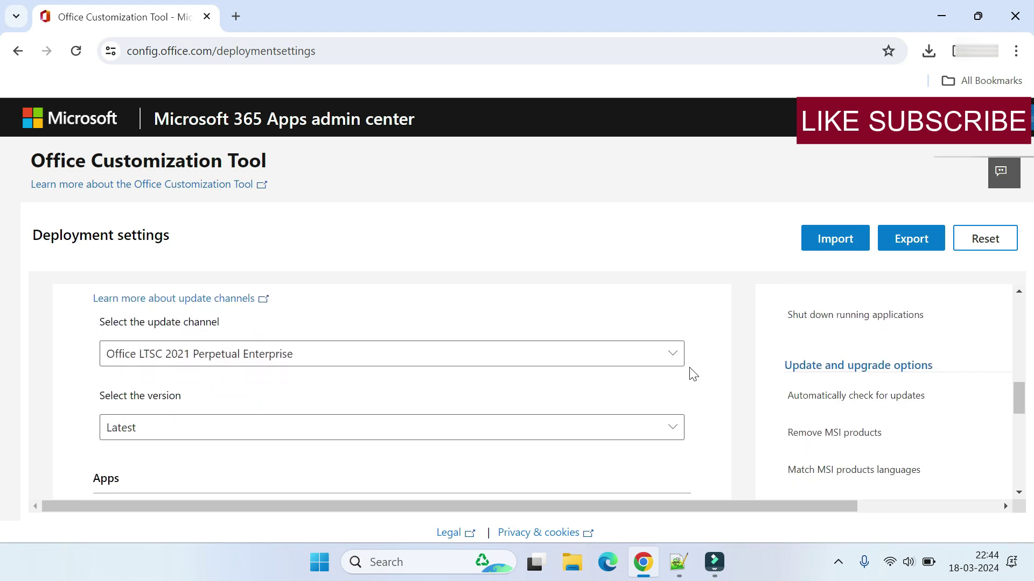
scroll(692, 375, down, 1)
scroll(693, 374, down, 2)
scroll(691, 374, down, 1)
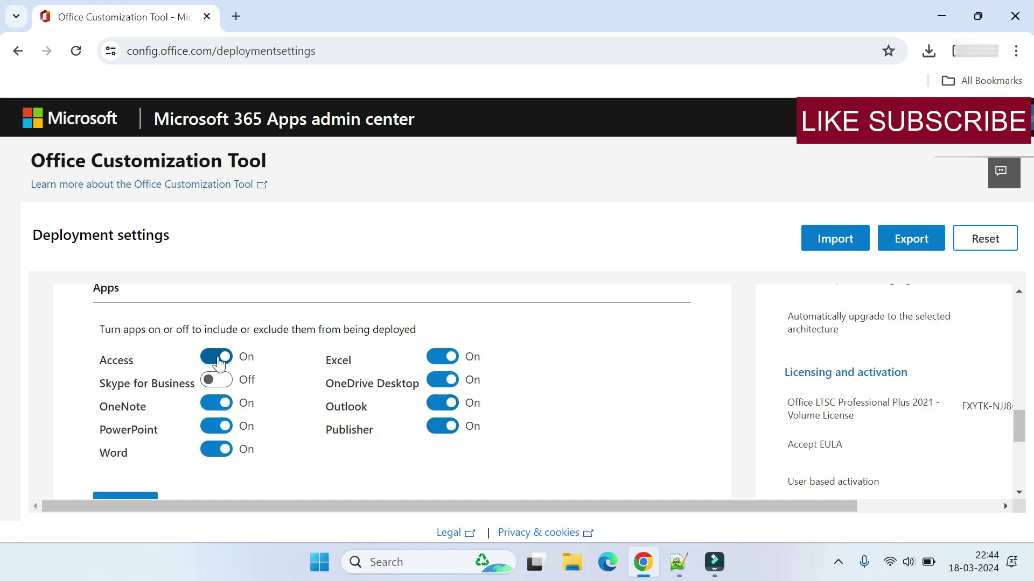
Exclude Access, OneNote, OneDrive Desktop, Outlook and Publisher, keeping Excel, PowerPoint and Word
click(217, 358)
click(216, 404)
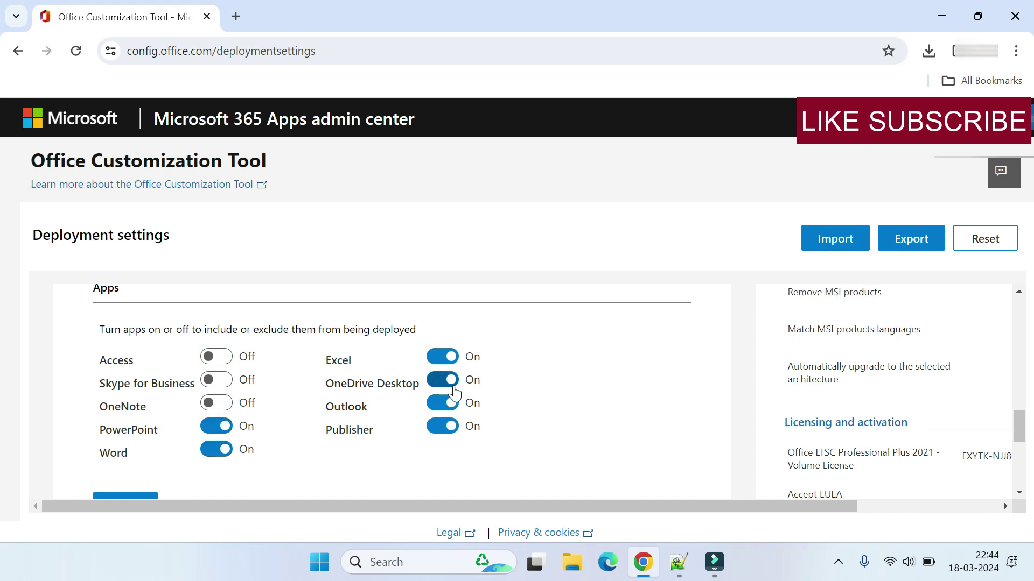
click(443, 379)
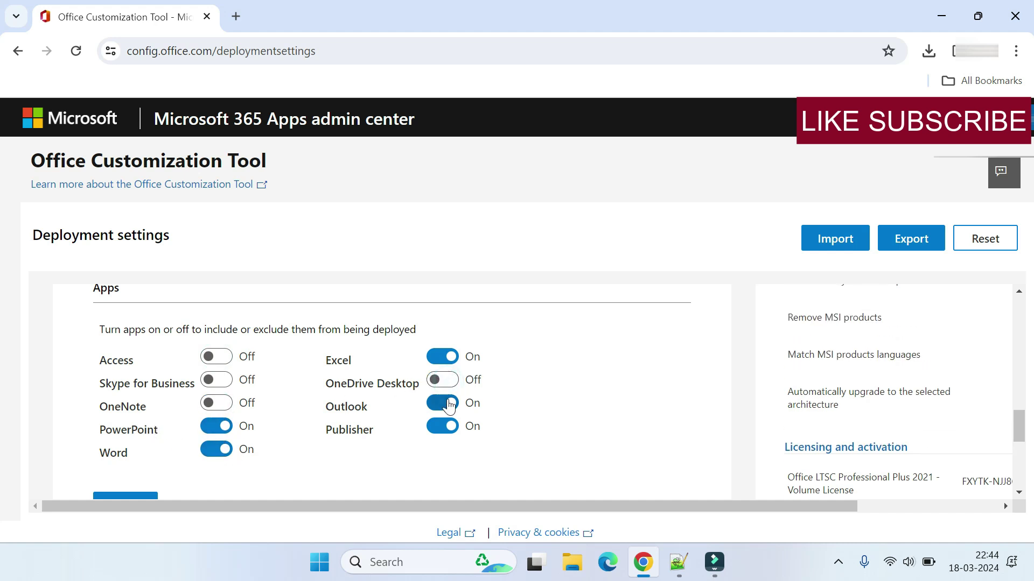
click(443, 403)
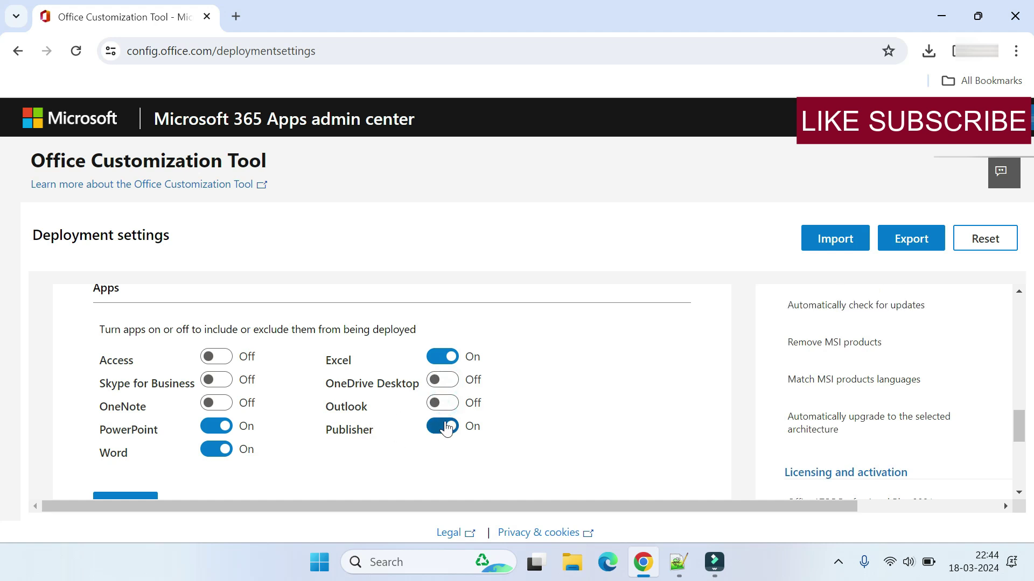
click(447, 427)
scroll(363, 404, down, 2)
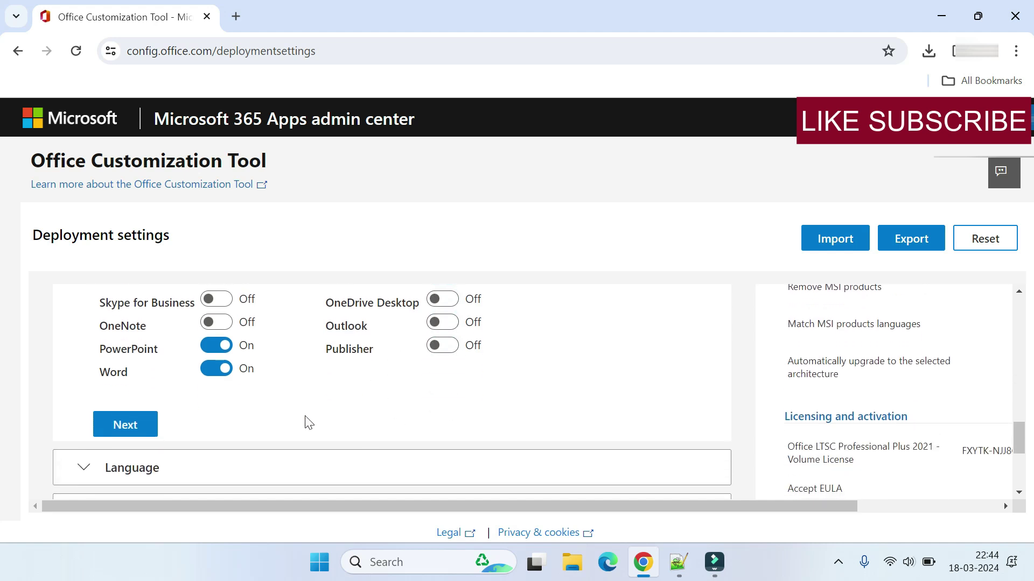
click(125, 425)
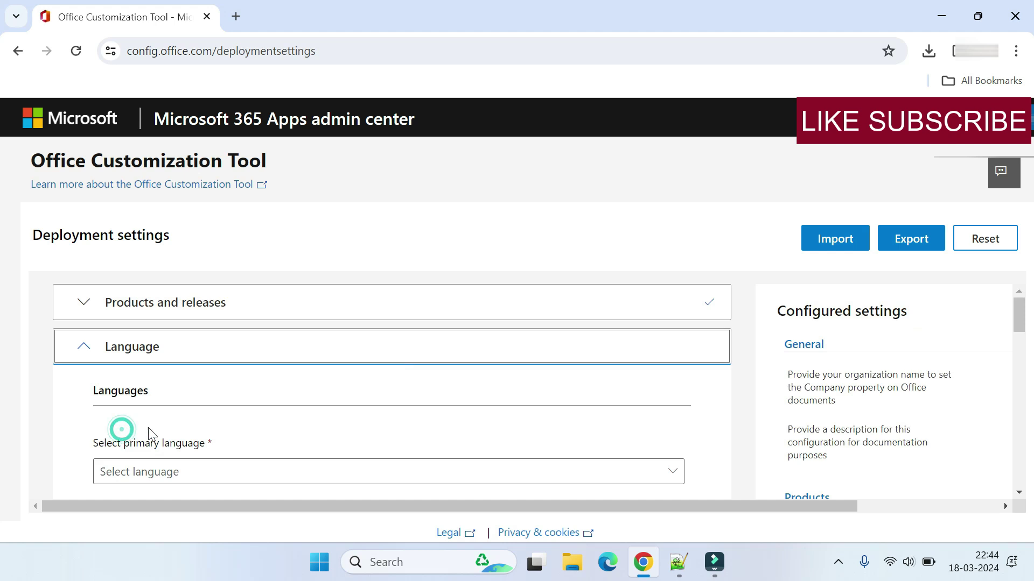
scroll(299, 416, down, 2)
Set English (United States) as the primary language
click(675, 340)
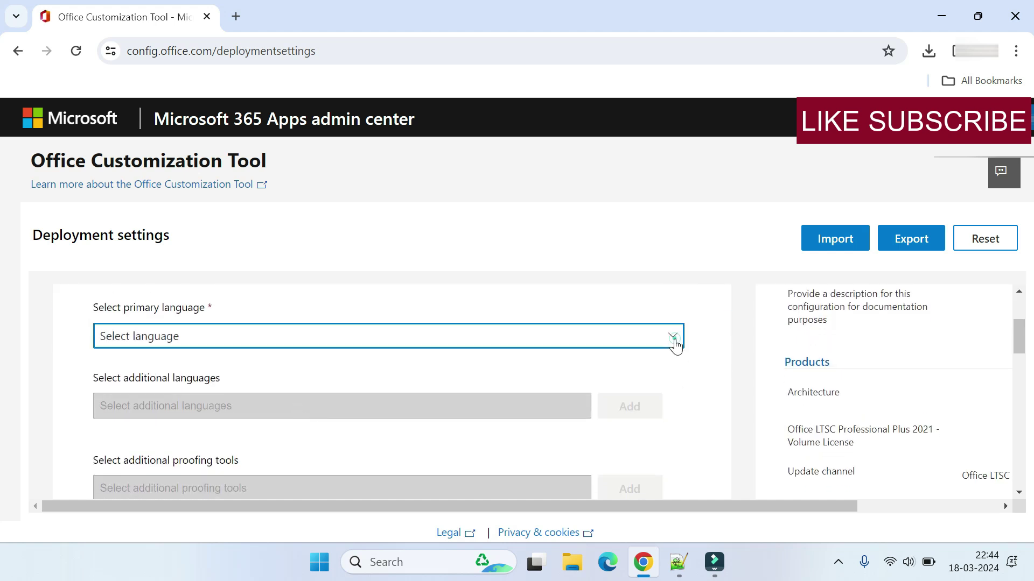
click(676, 341)
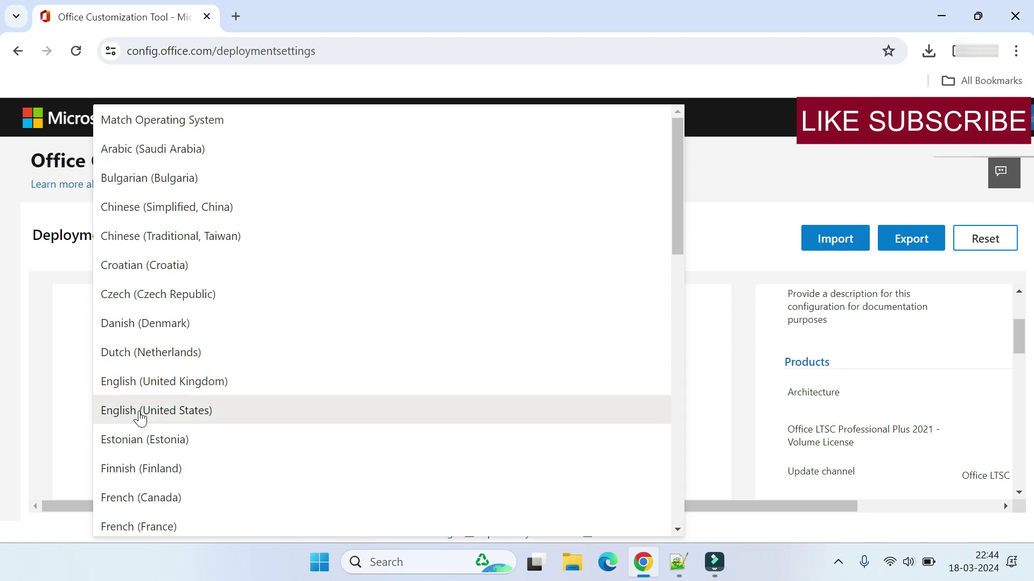
click(136, 411)
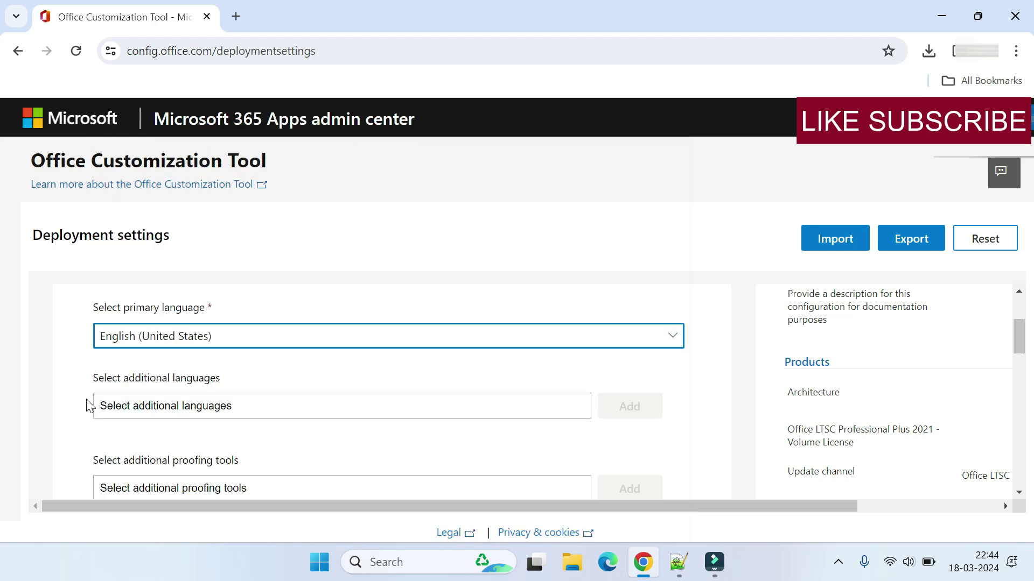
scroll(89, 405, down, 3)
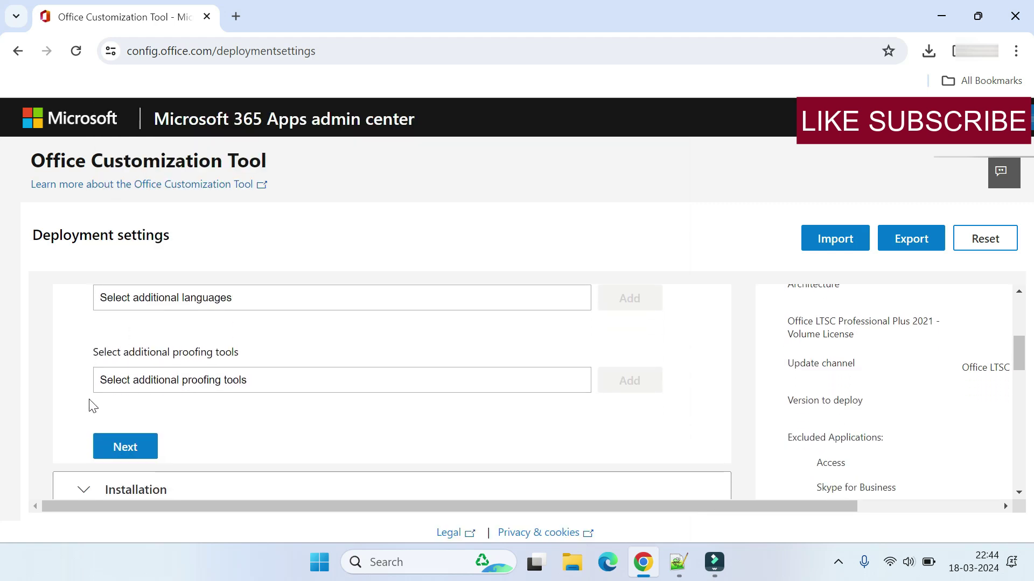
click(140, 446)
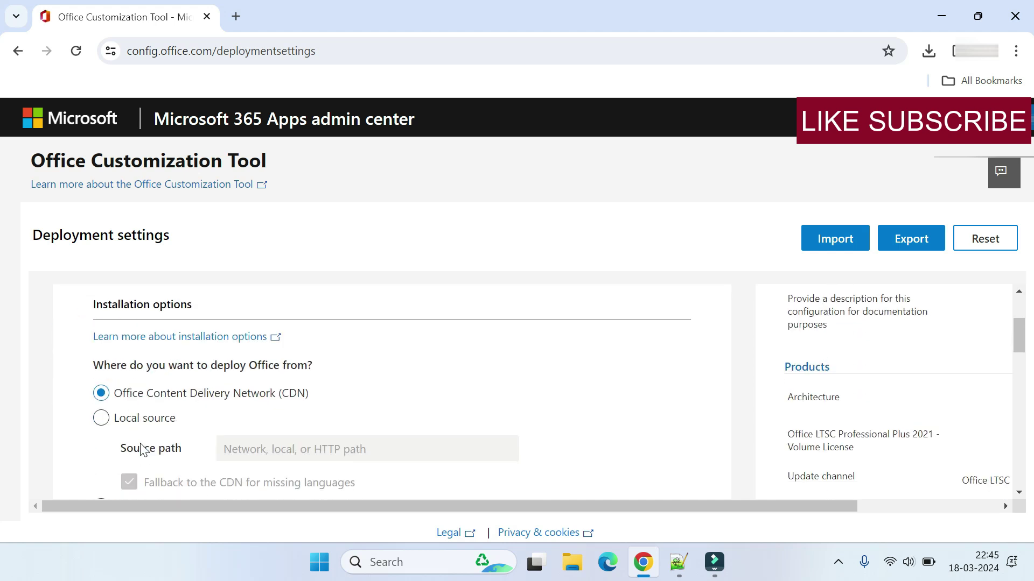
scroll(141, 450, down, 2)
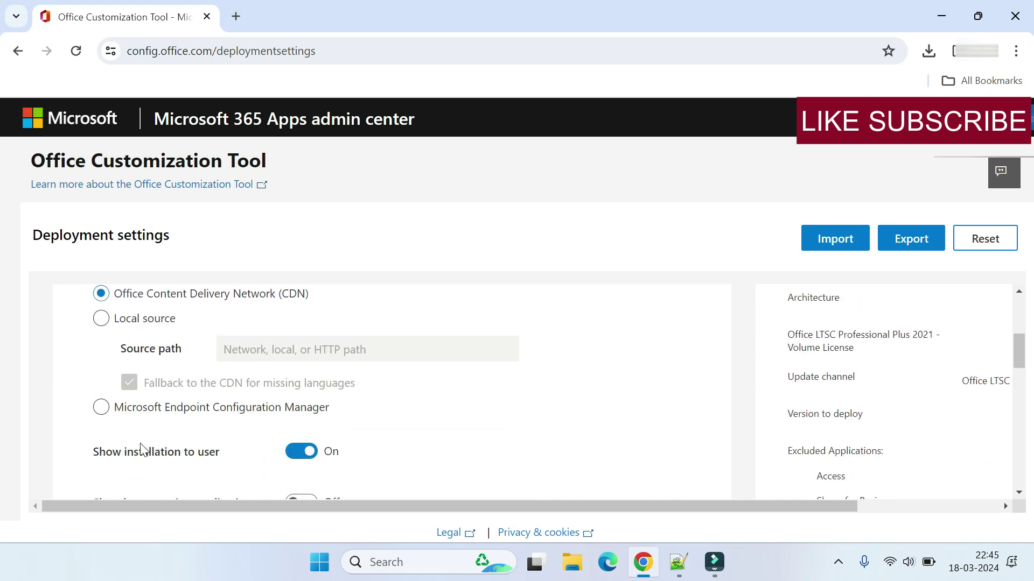
scroll(297, 437, down, 1)
scroll(297, 436, down, 1)
scroll(297, 437, down, 1)
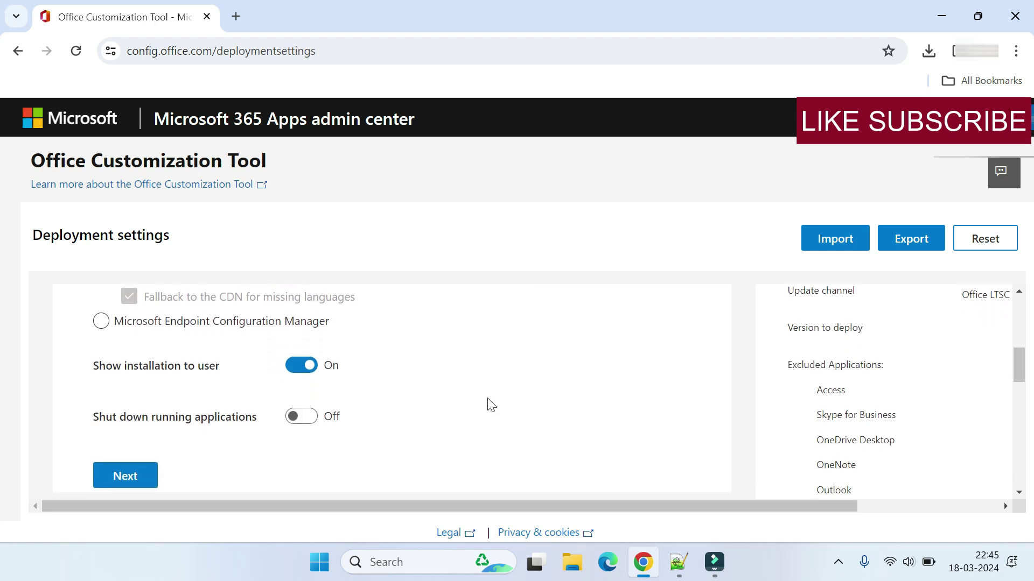
scroll(490, 404, down, 1)
scroll(490, 404, down, 1)
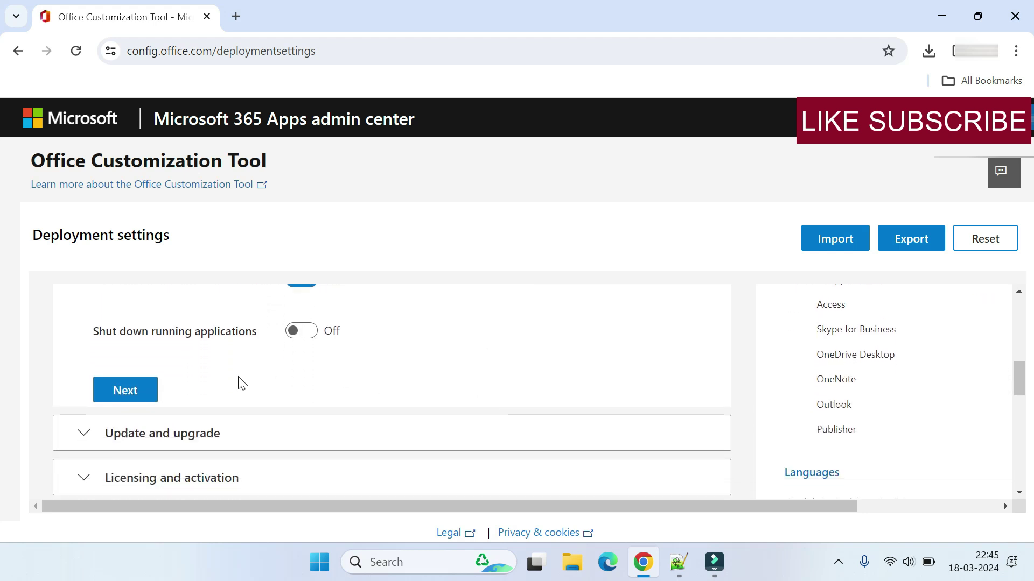
Keep the default installation options: CDN source, with installation shown to the user
click(137, 390)
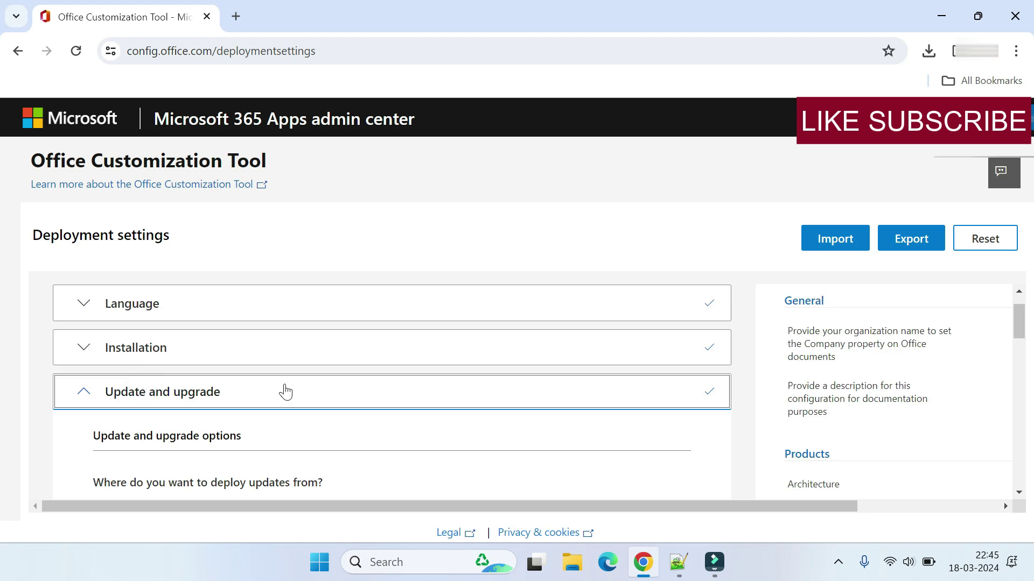
scroll(295, 392, down, 1)
scroll(390, 406, down, 2)
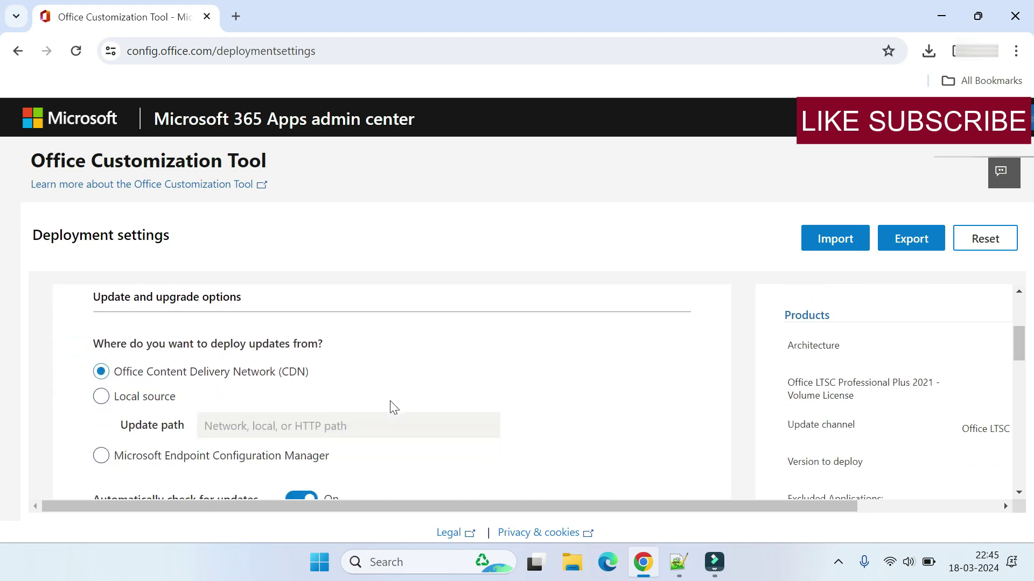
scroll(390, 407, down, 1)
scroll(389, 406, down, 1)
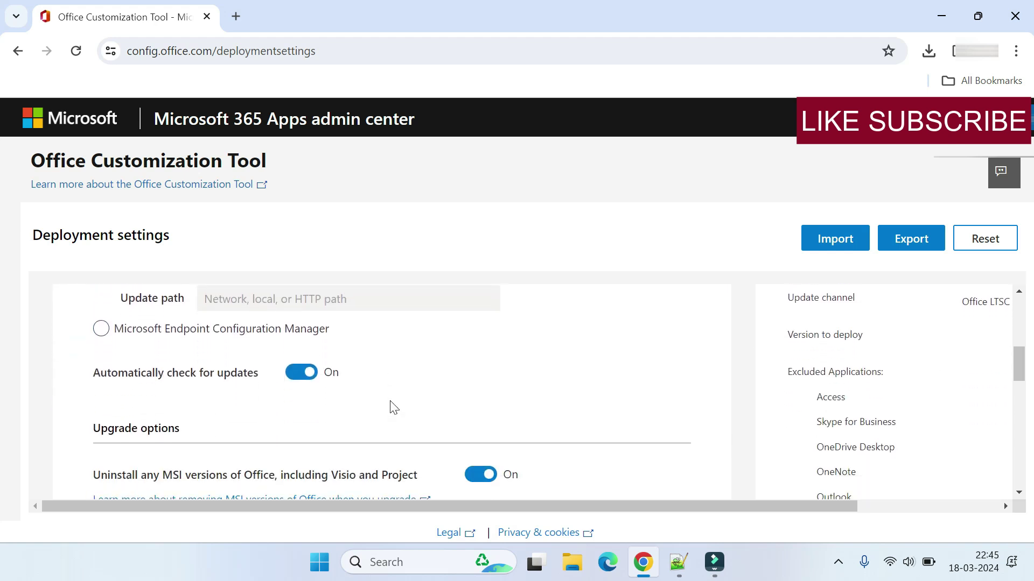
scroll(389, 406, down, 1)
scroll(389, 407, down, 1)
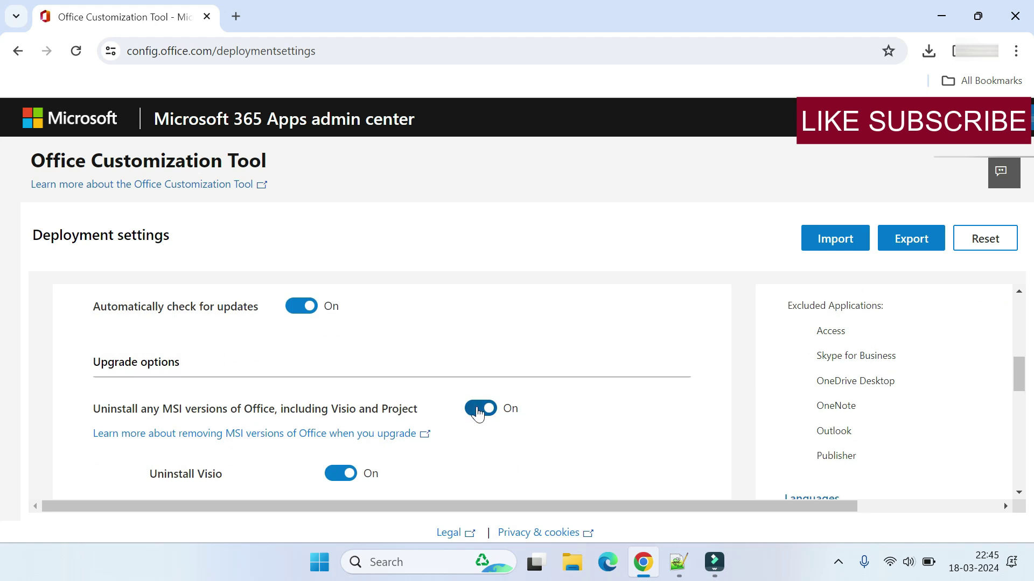
Turn off uninstalling existing MSI versions of Office
click(480, 409)
scroll(543, 411, down, 1)
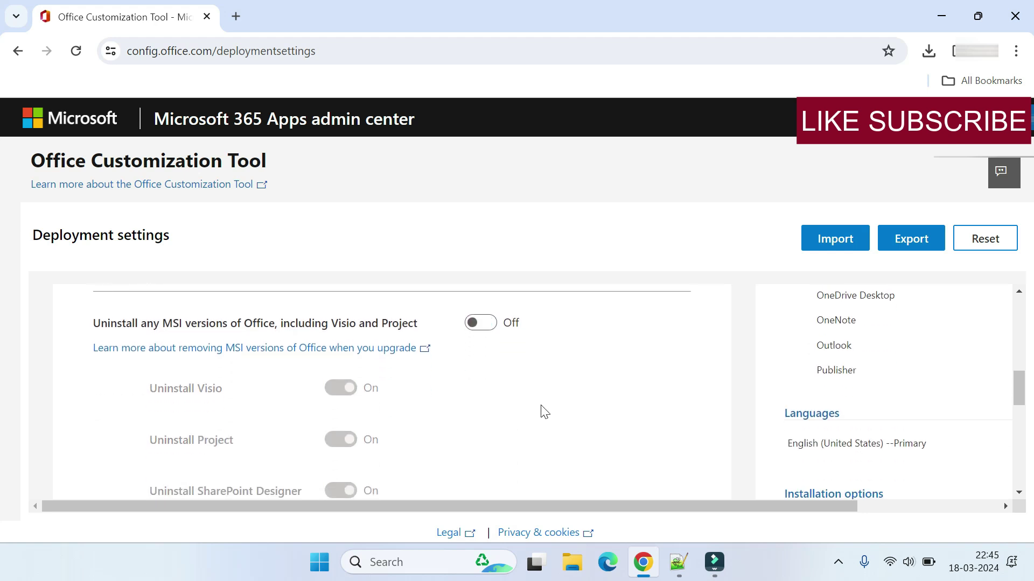
scroll(543, 411, down, 1)
scroll(543, 412, down, 1)
scroll(543, 411, down, 1)
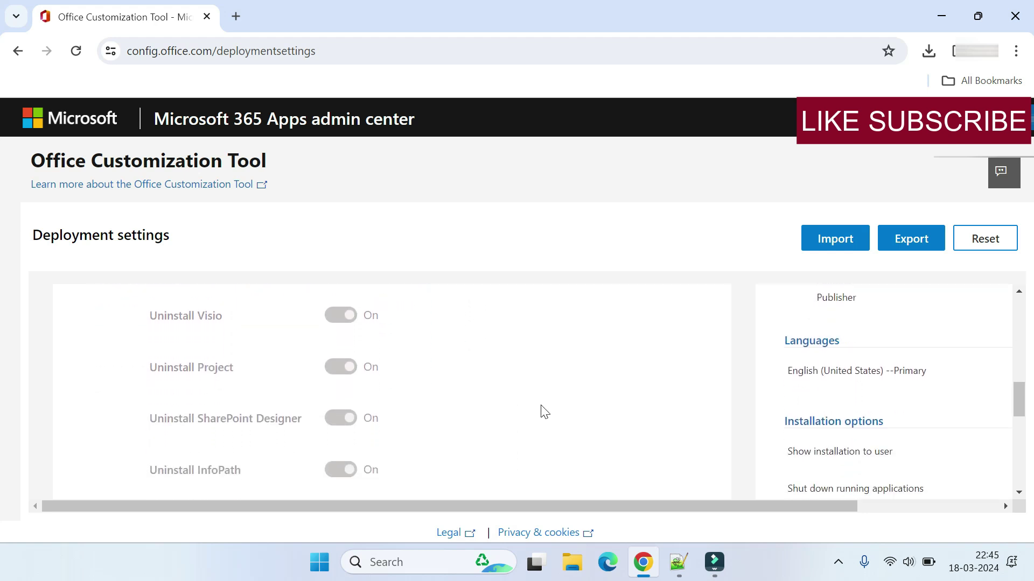
scroll(542, 411, down, 1)
scroll(543, 412, down, 1)
scroll(543, 411, down, 1)
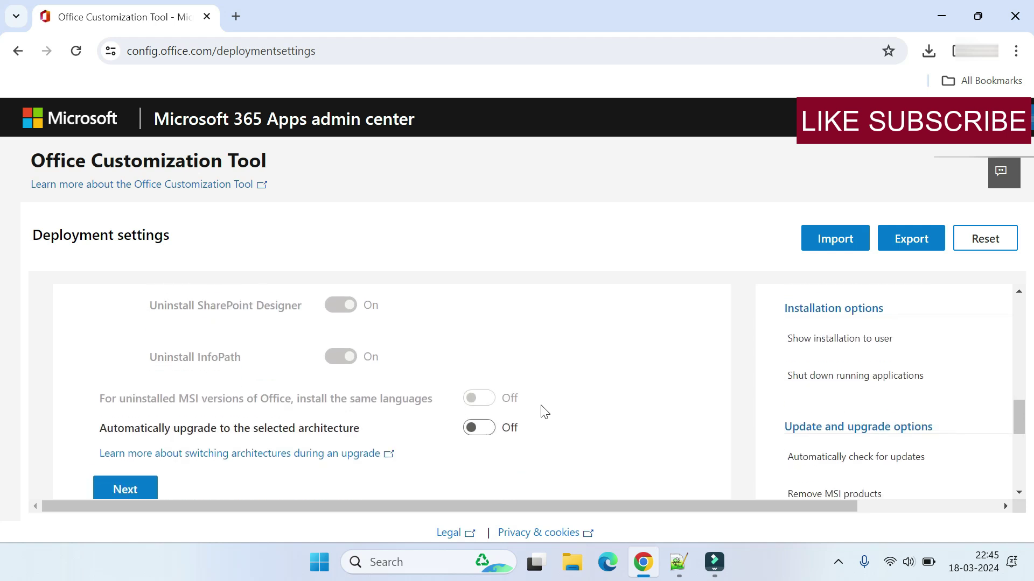
scroll(542, 411, down, 1)
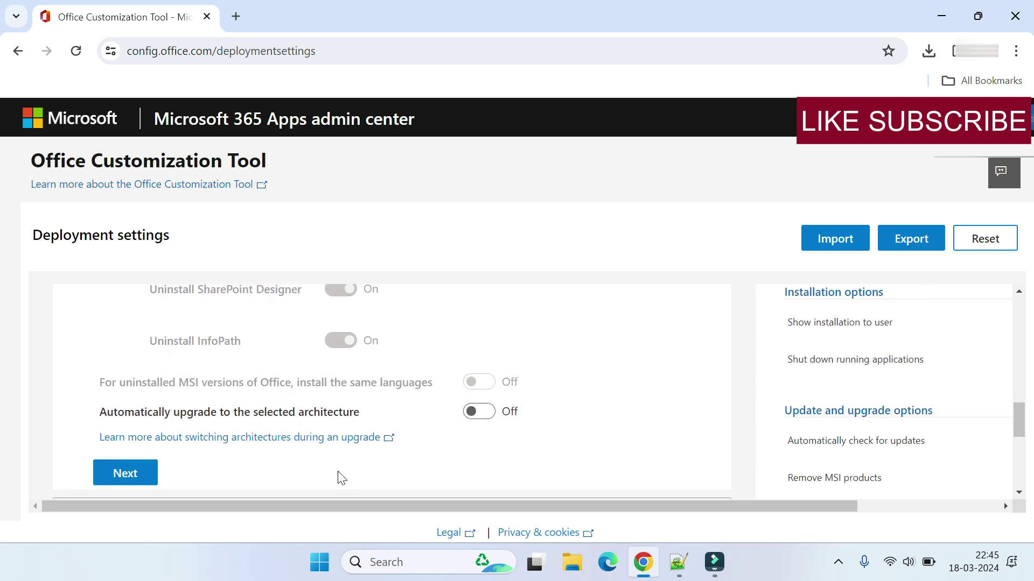
click(131, 471)
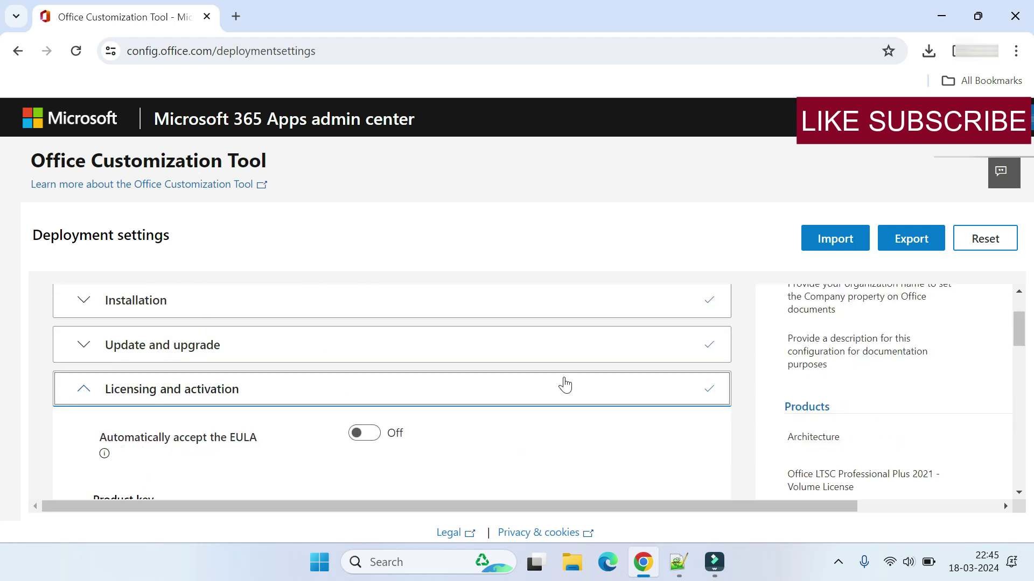
scroll(566, 383, down, 1)
scroll(566, 384, down, 2)
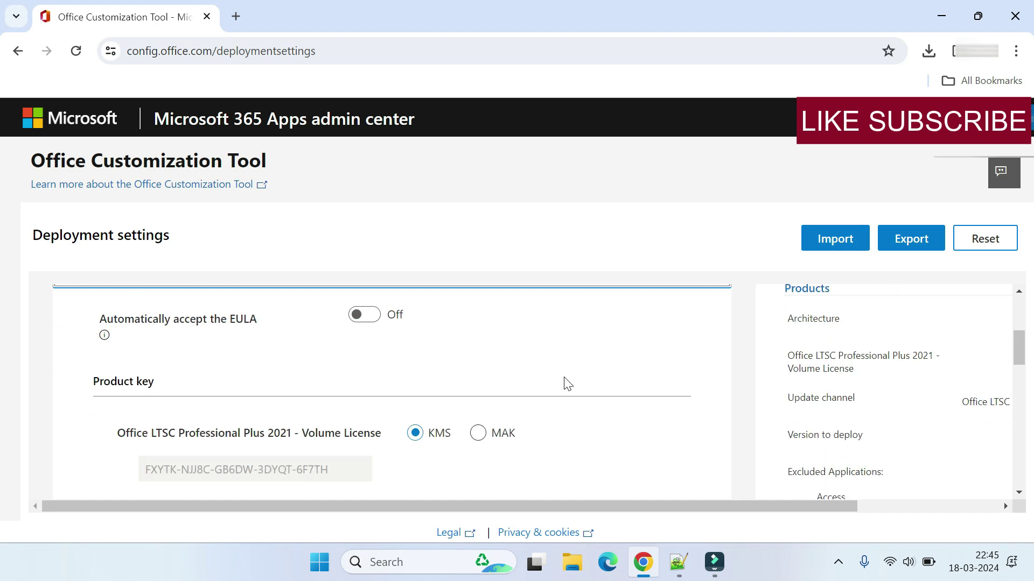
scroll(565, 384, down, 2)
scroll(565, 384, down, 1)
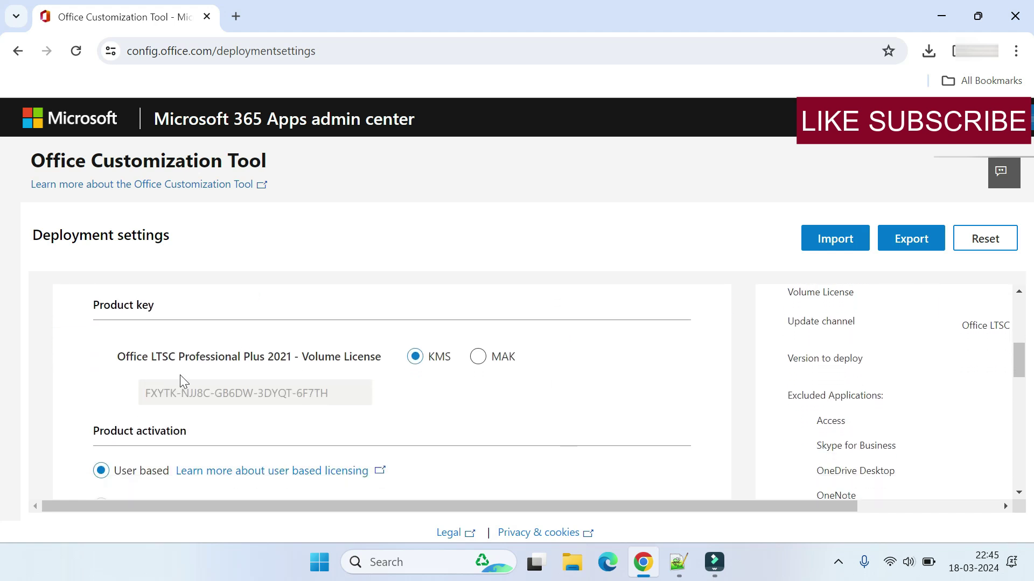
scroll(179, 380, down, 2)
scroll(154, 428, down, 2)
Accept the Licensing, General and application preference sections unchanged and finish
click(142, 442)
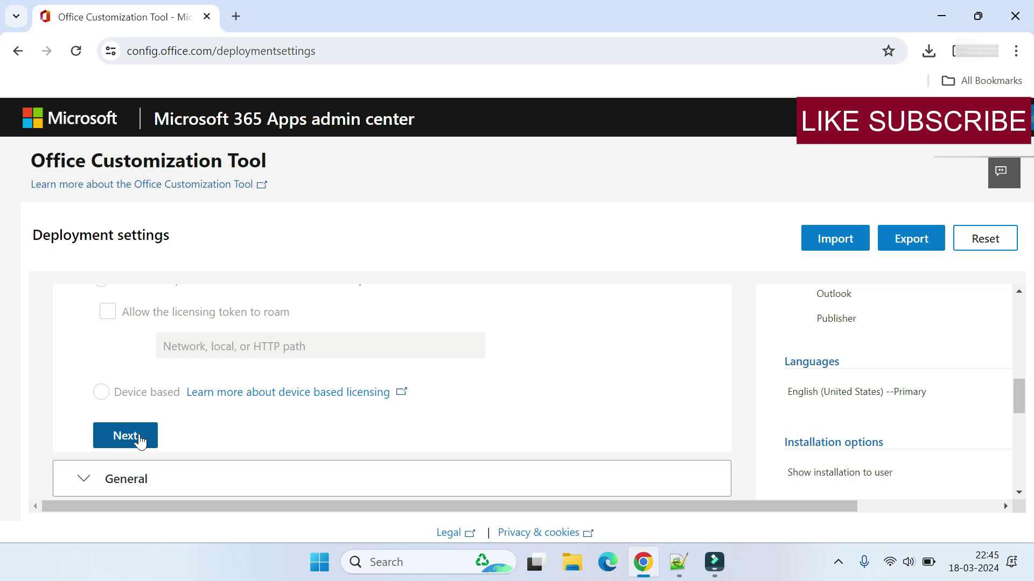
scroll(351, 437, down, 2)
scroll(350, 436, down, 1)
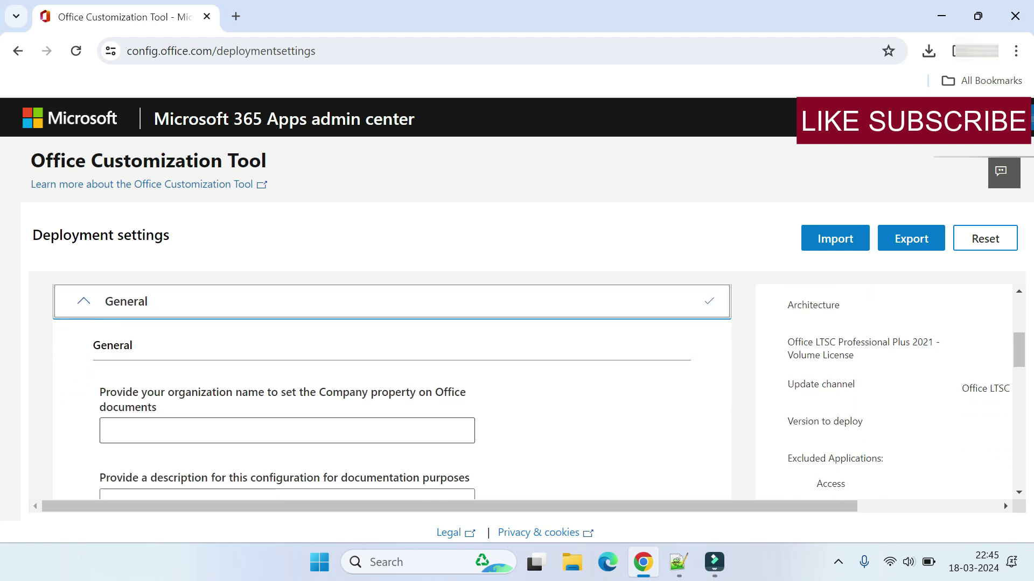
scroll(523, 427, down, 1)
scroll(523, 426, down, 2)
scroll(523, 427, down, 2)
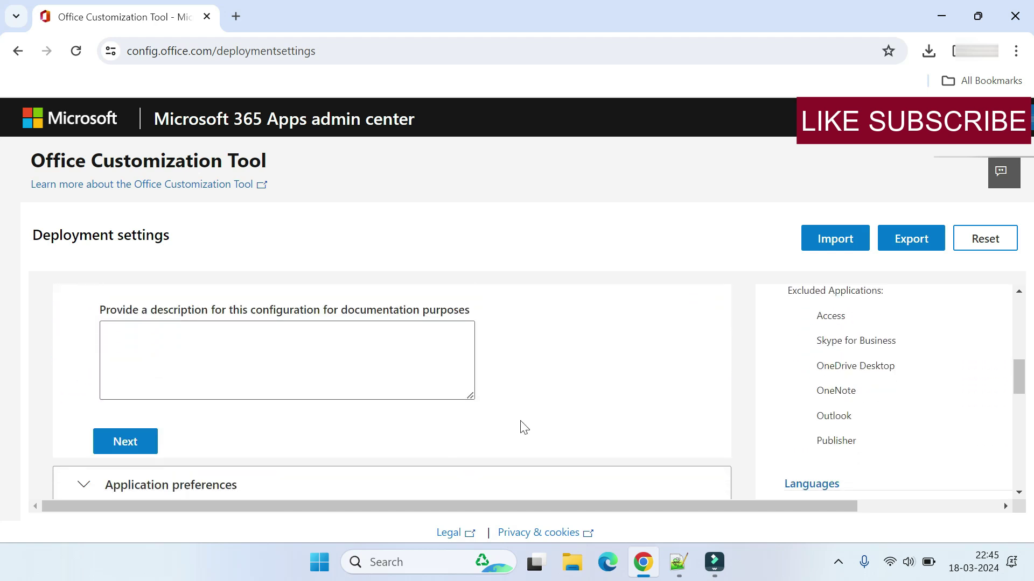
click(124, 441)
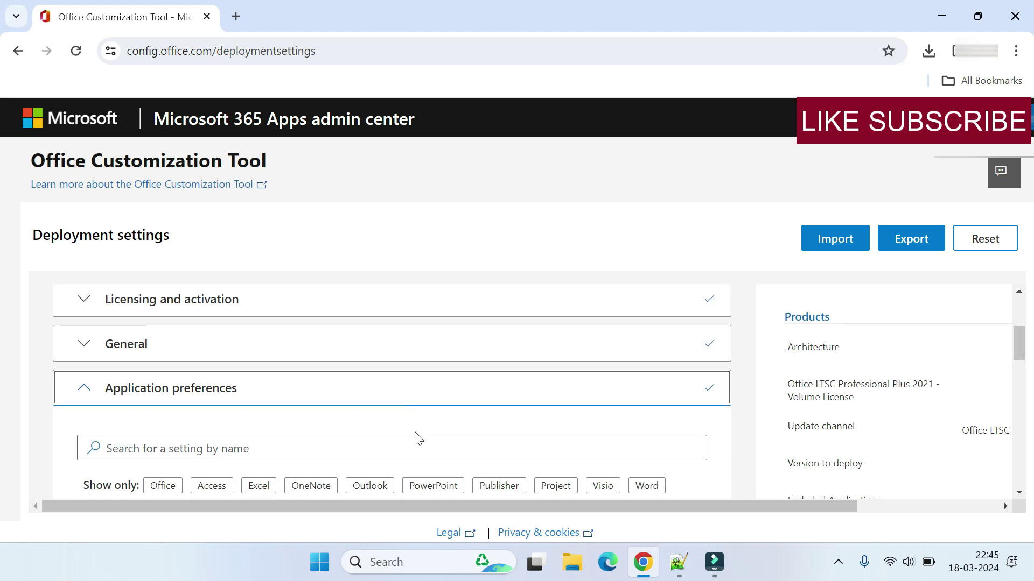
scroll(419, 439, down, 2)
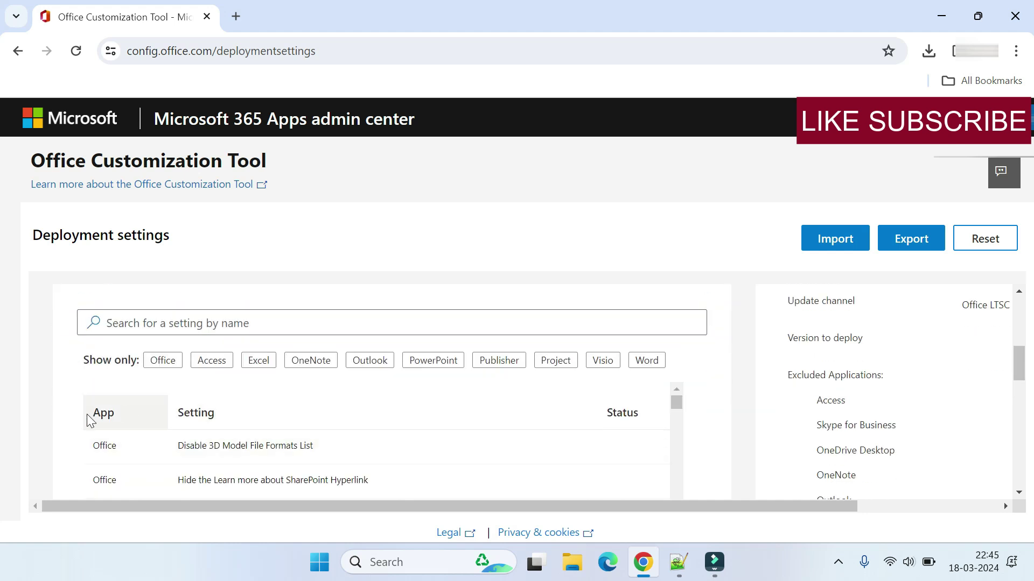
scroll(87, 418, down, 2)
scroll(87, 419, down, 2)
scroll(70, 414, down, 3)
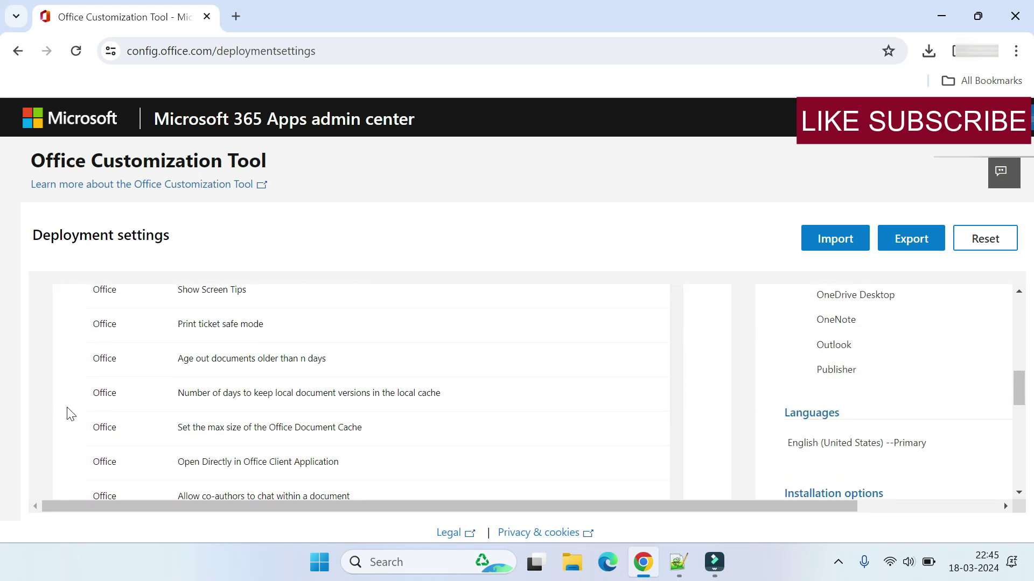
scroll(70, 413, down, 3)
scroll(69, 415, down, 3)
scroll(69, 414, down, 3)
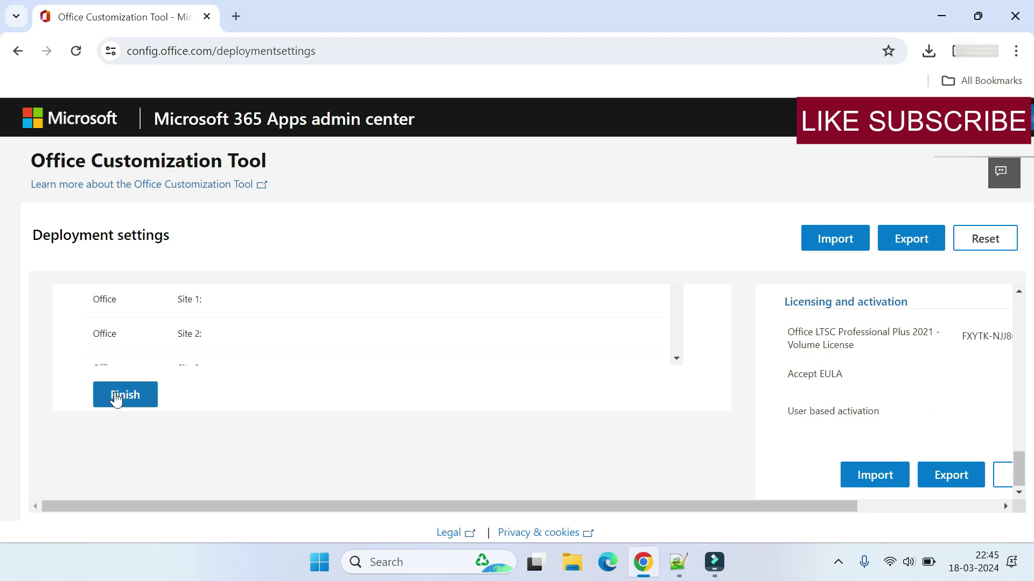
click(124, 395)
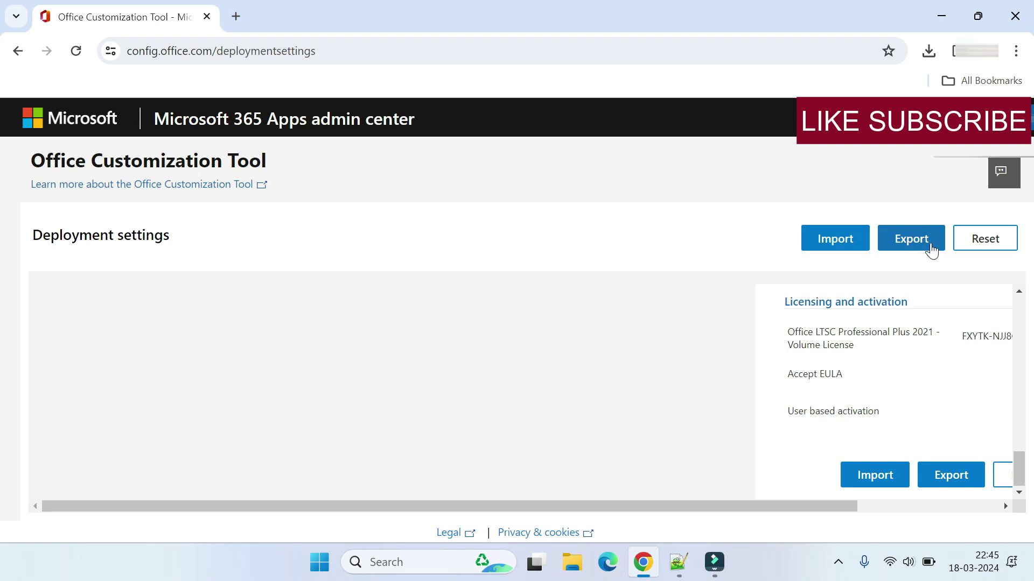
Export Configuration.xml with Office Open XML as the default format, accepting the license terms
click(911, 239)
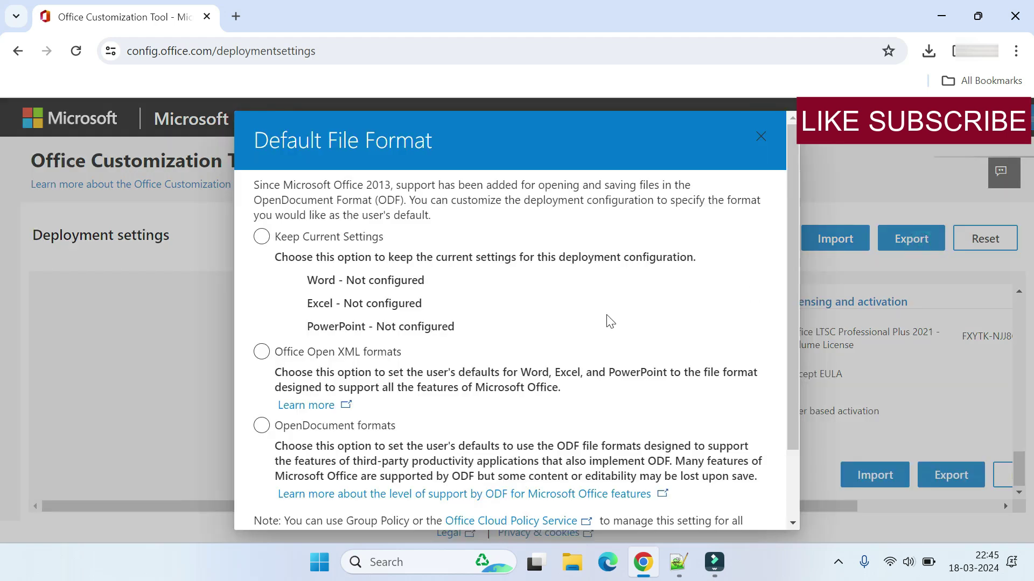
click(261, 351)
scroll(428, 390, down, 1)
scroll(428, 390, down, 1)
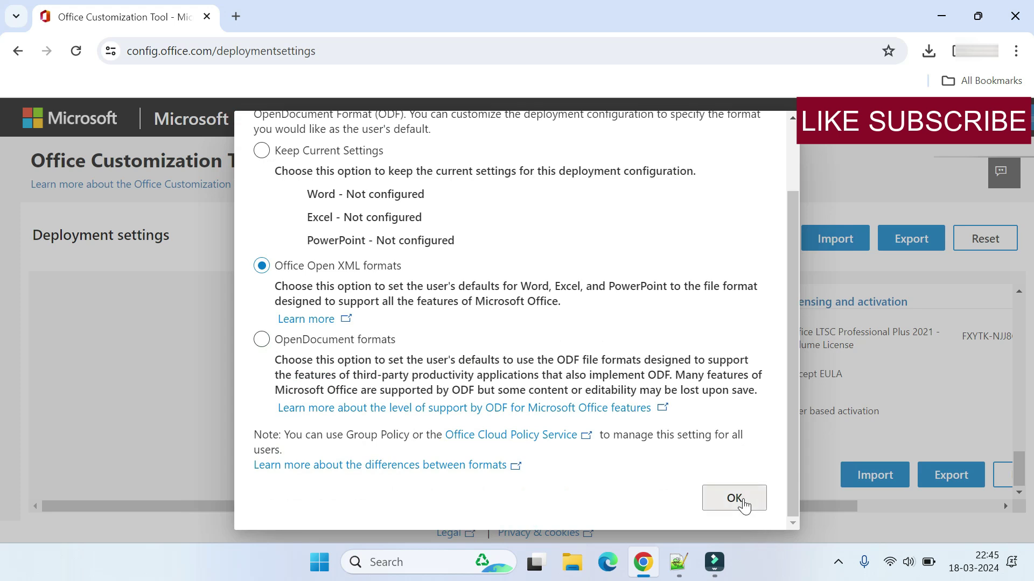
click(734, 498)
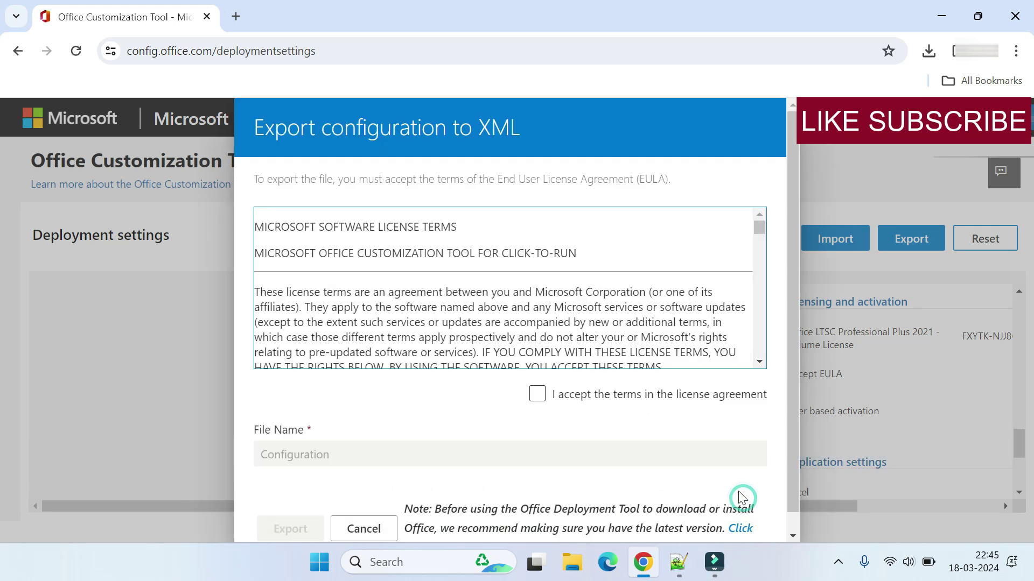
click(537, 394)
scroll(477, 404, down, 1)
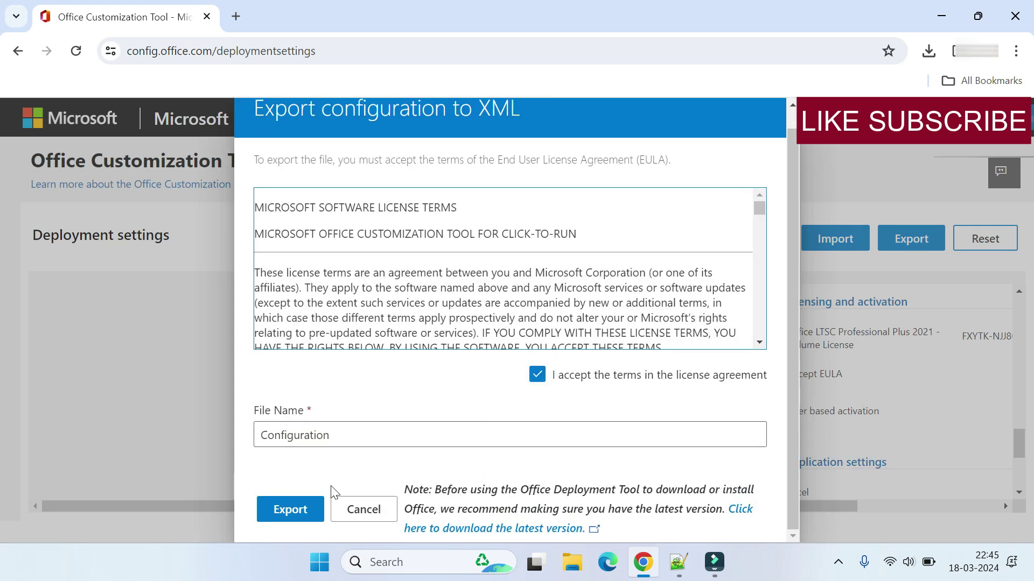
click(291, 509)
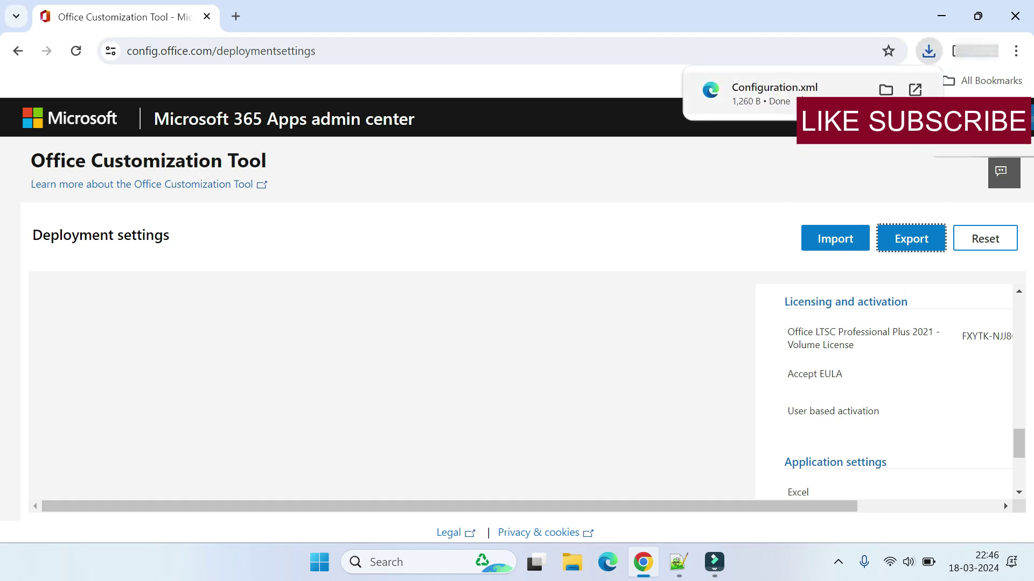
Download the Office Deployment Tool from Microsoft's Download Center and show it in Downloads
click(234, 16)
text(offi)
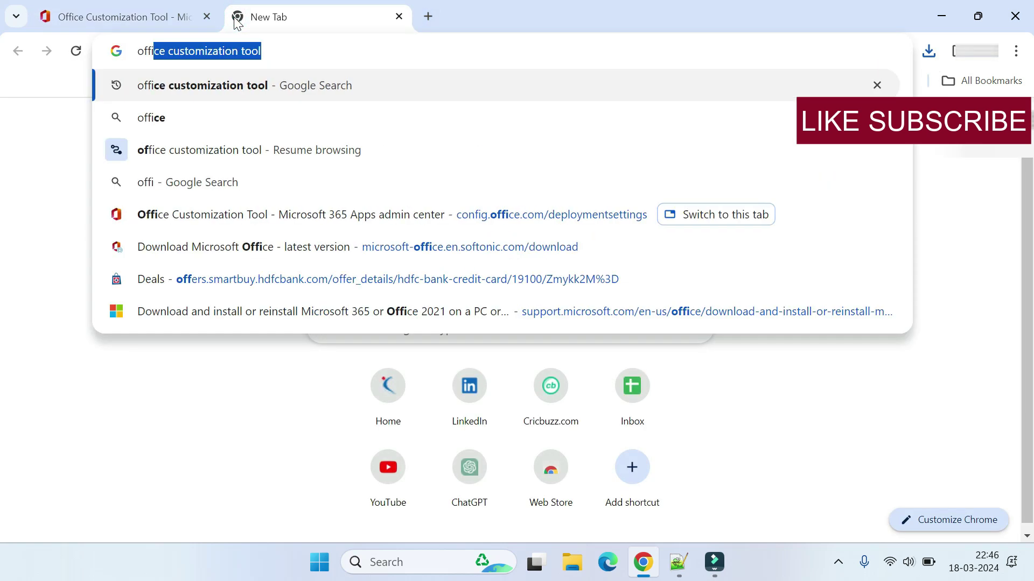
text(ce dep)
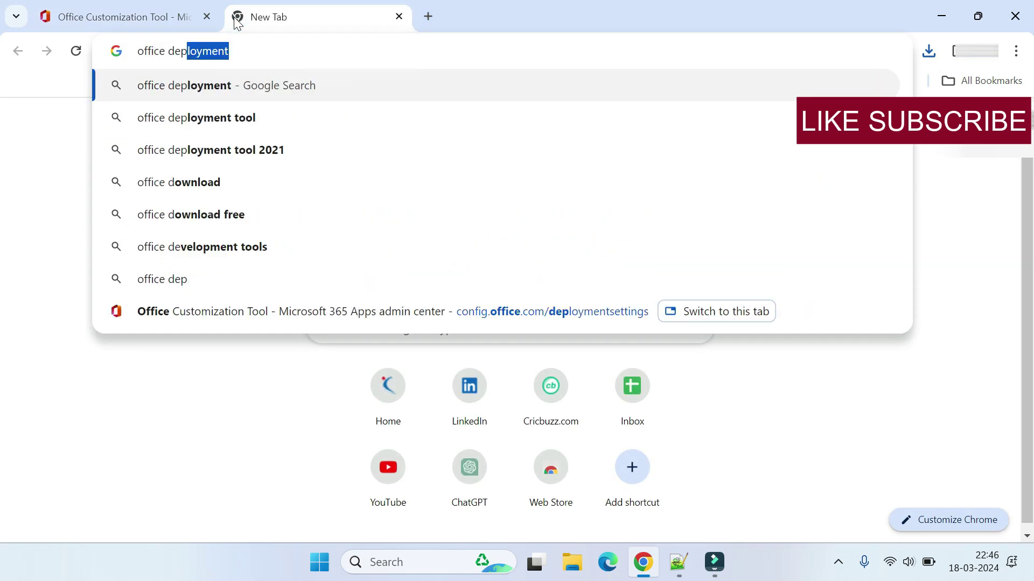
text(lo)
key(Return)
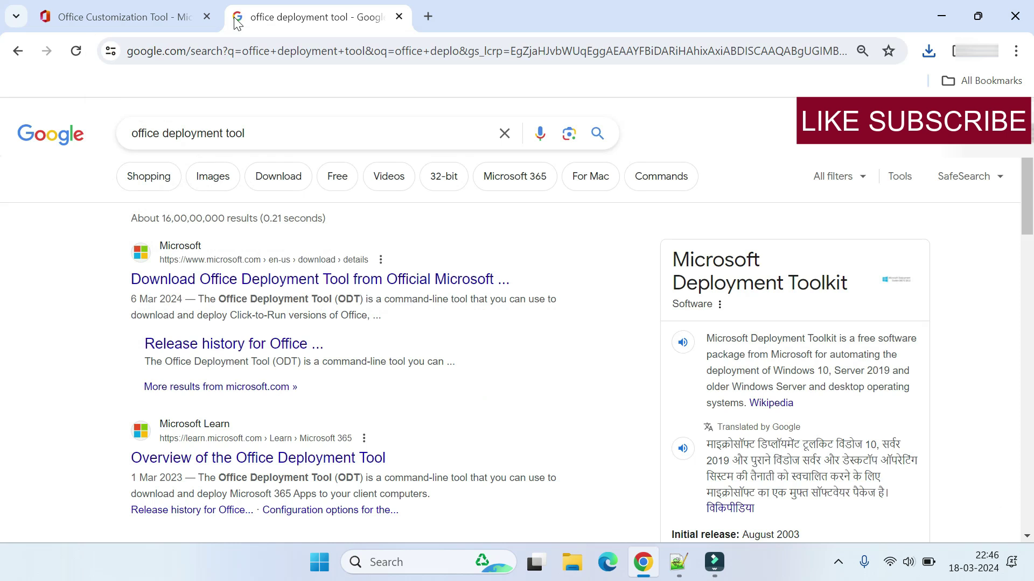
click(216, 284)
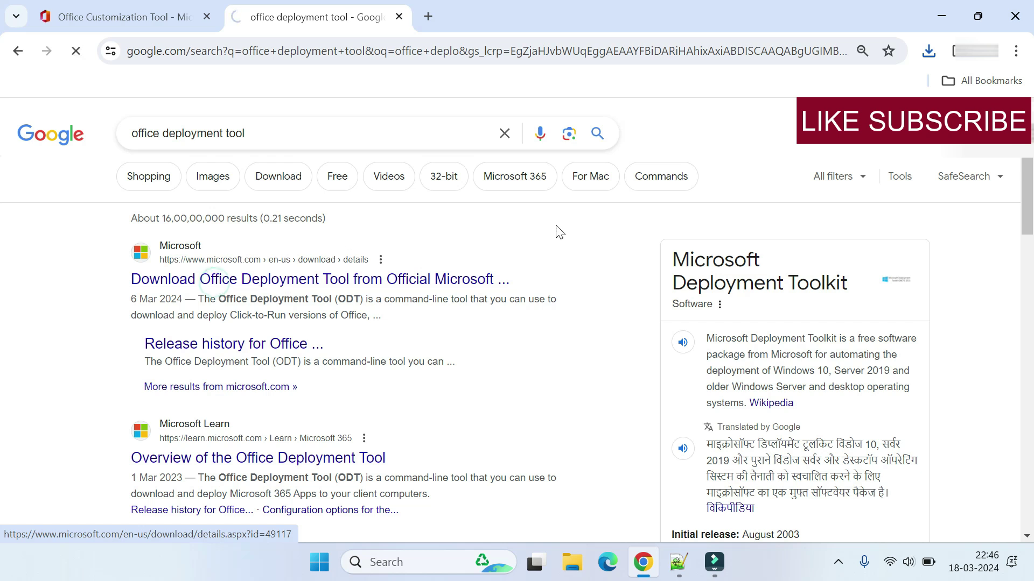
scroll(230, 323, down, 4)
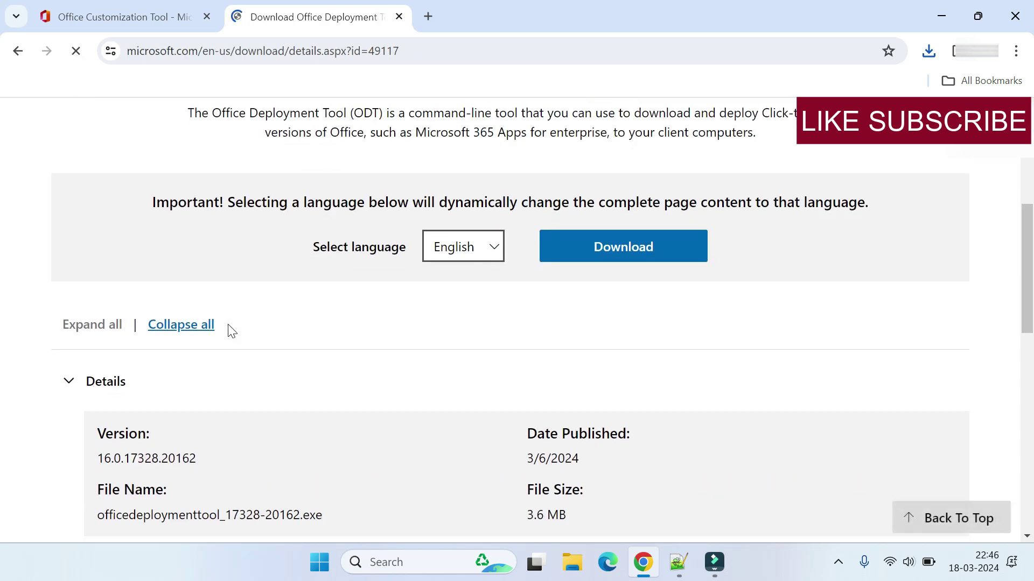
click(653, 238)
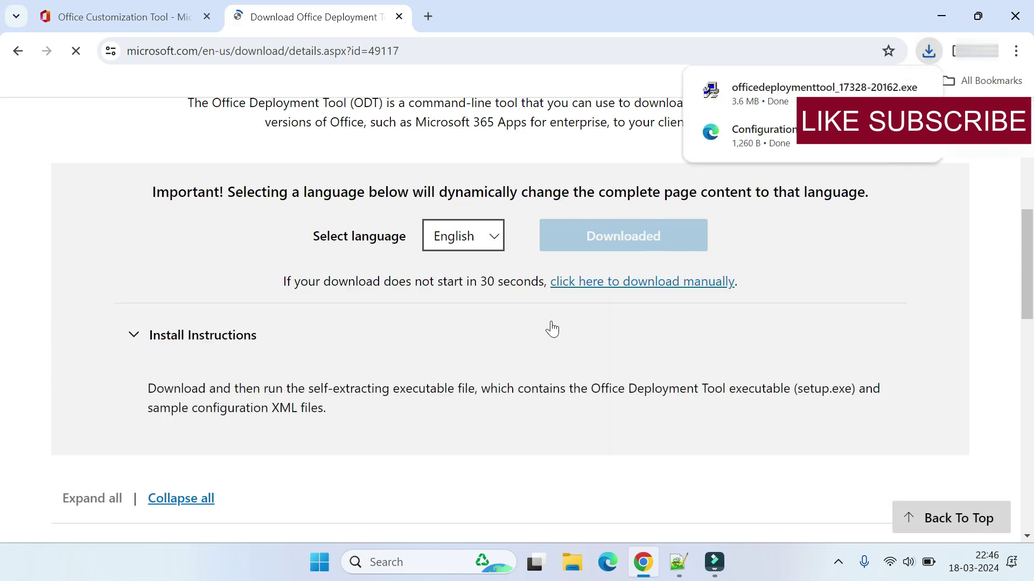
mouse_move(800, 93)
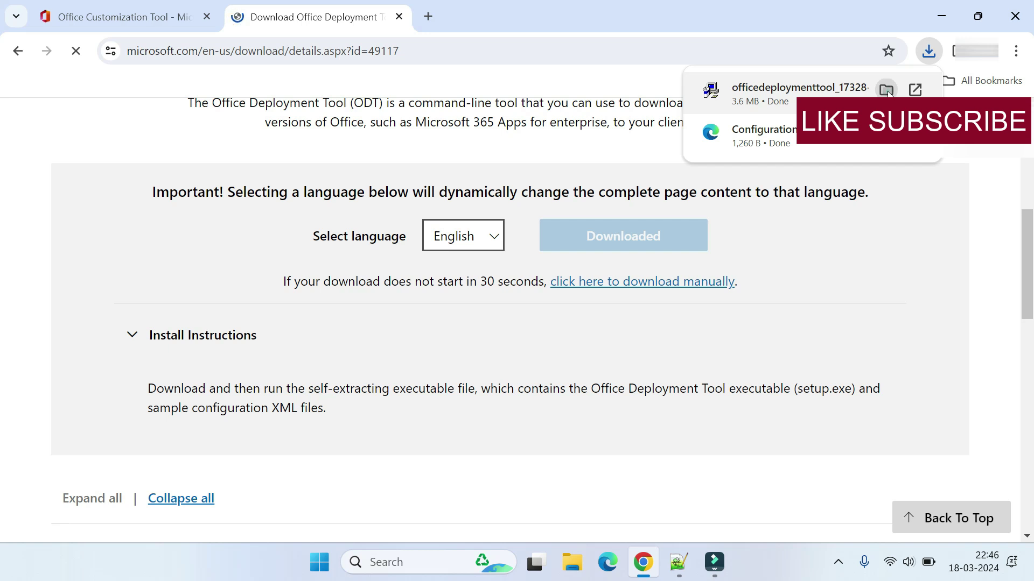
click(885, 89)
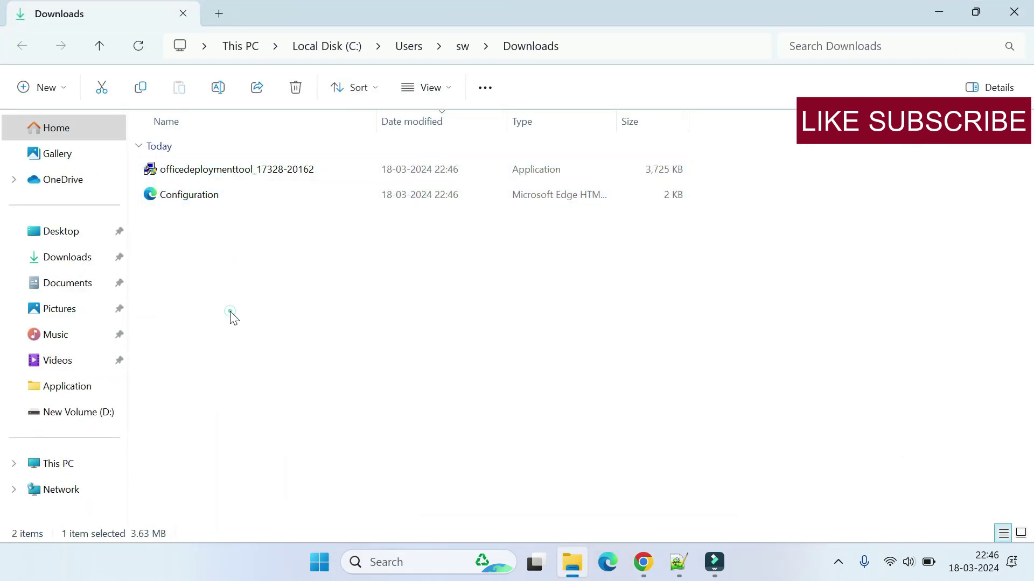
Create a new folder named 'office 2021' in Downloads
click(231, 312)
key(ctrl+shift+n)
text(o)
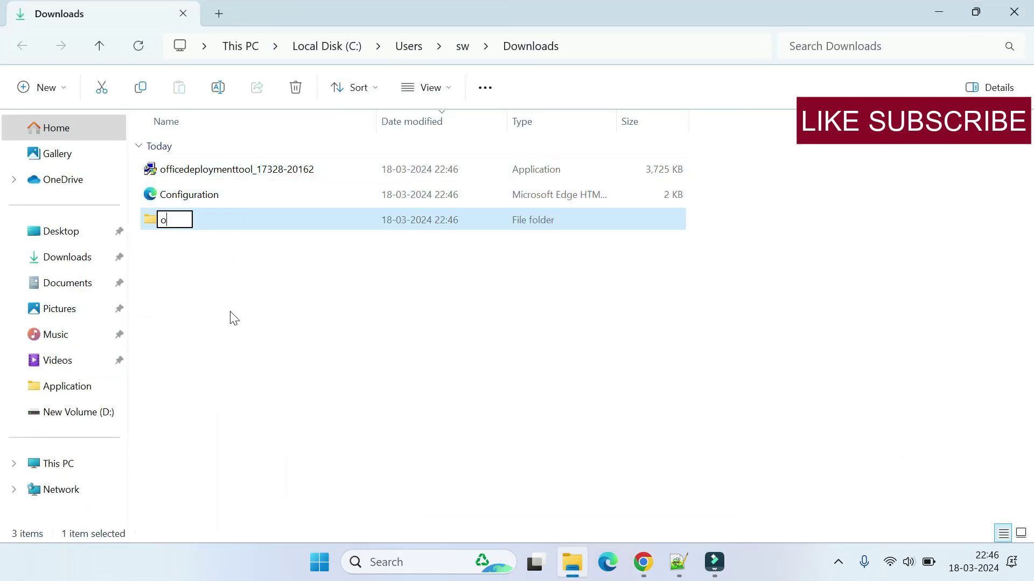
text(ffice 2021)
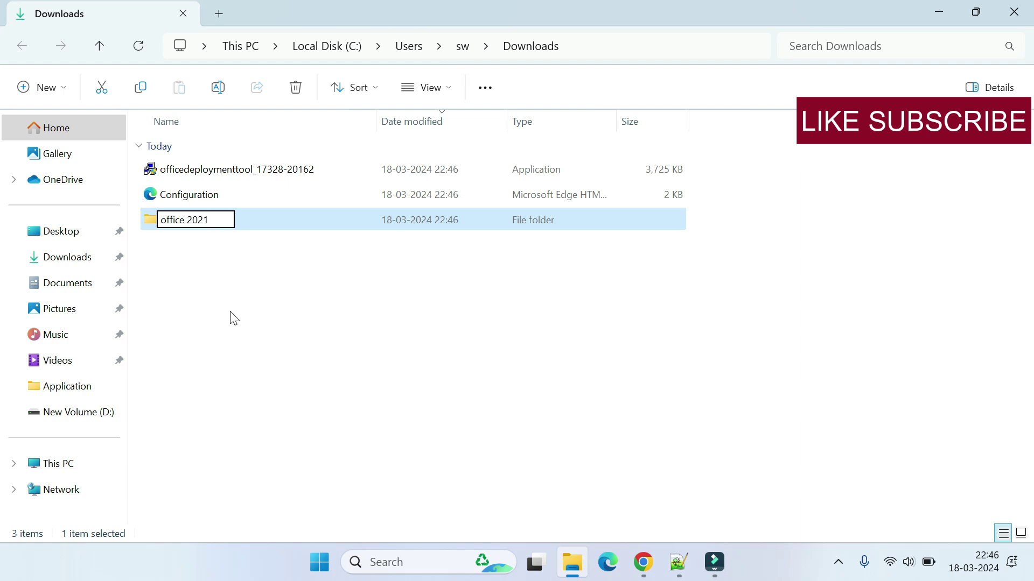
key(Return)
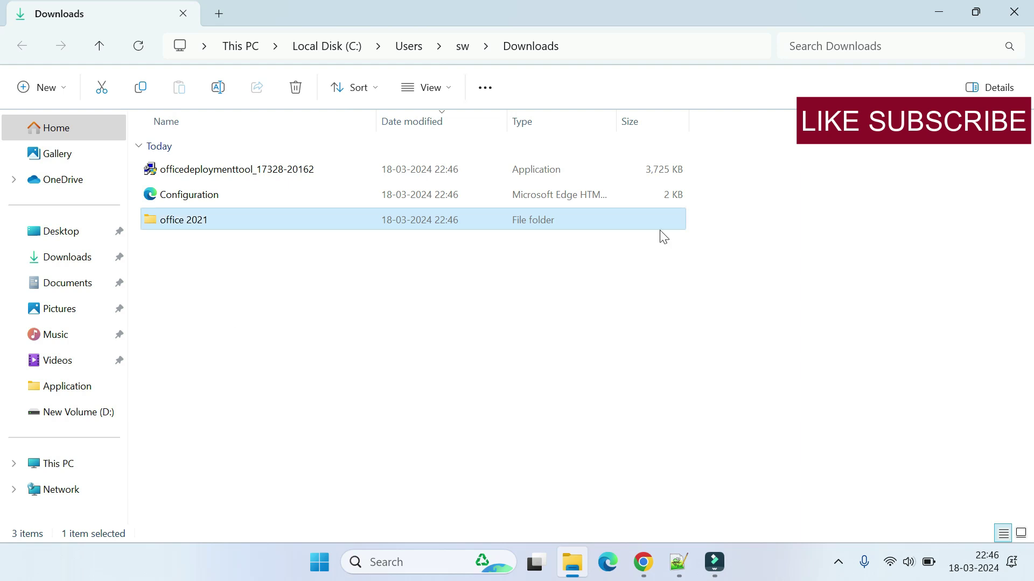
Move the deployment tool installer and Configuration file into the office 2021 folder
drag(699, 198, 621, 165)
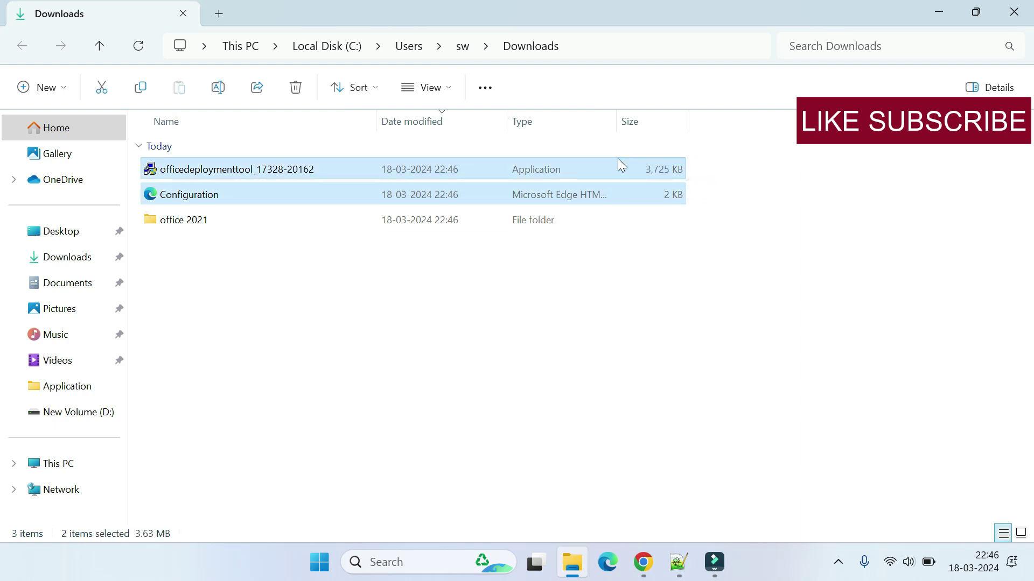
right_click(272, 173)
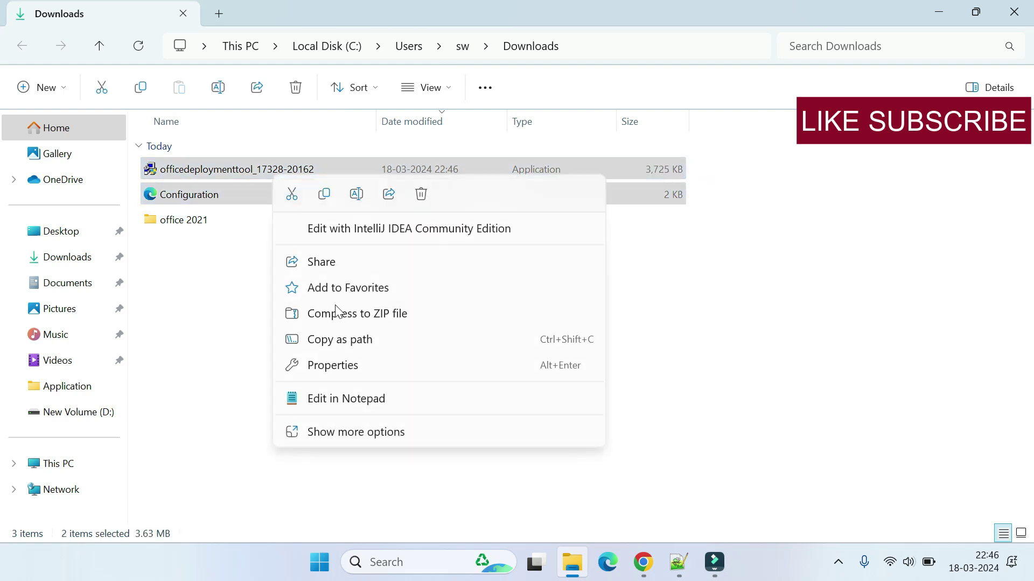
click(332, 432)
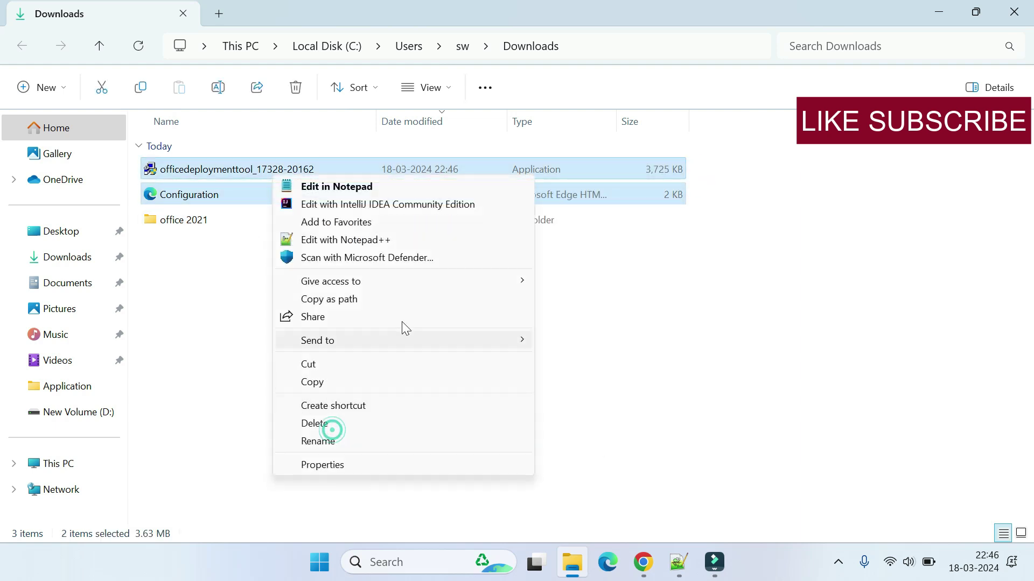
click(311, 368)
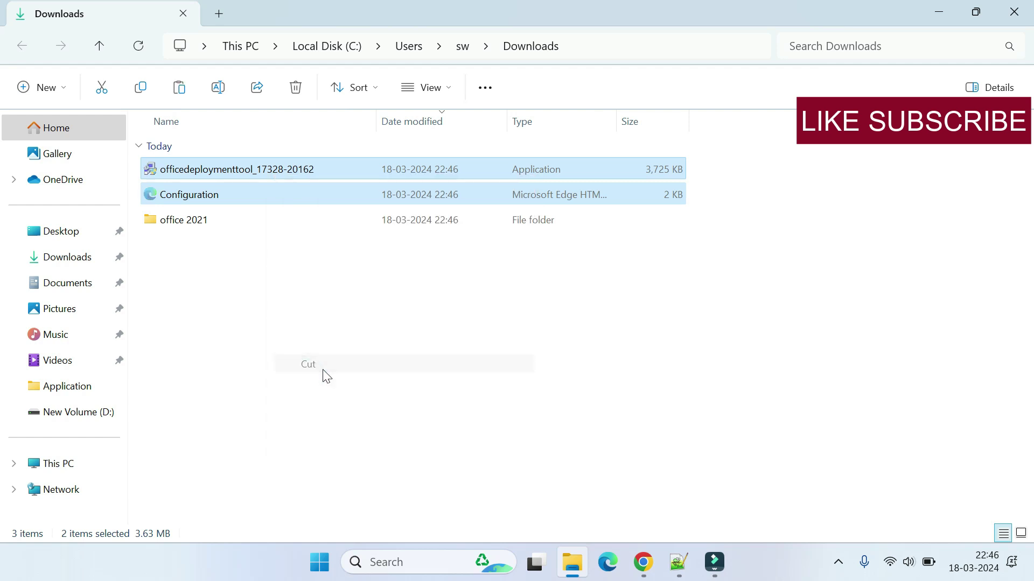
double_click(194, 220)
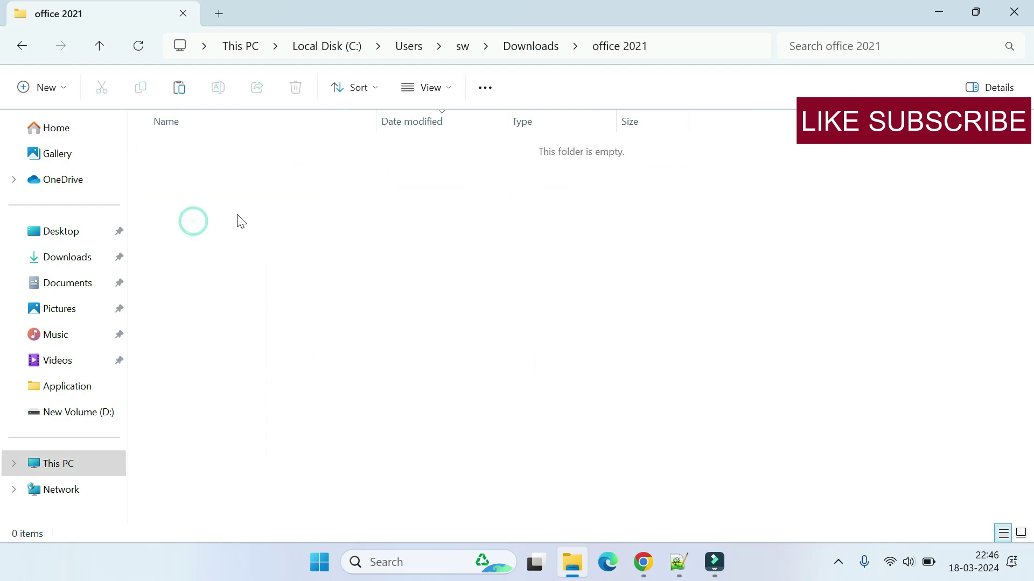
right_click(240, 221)
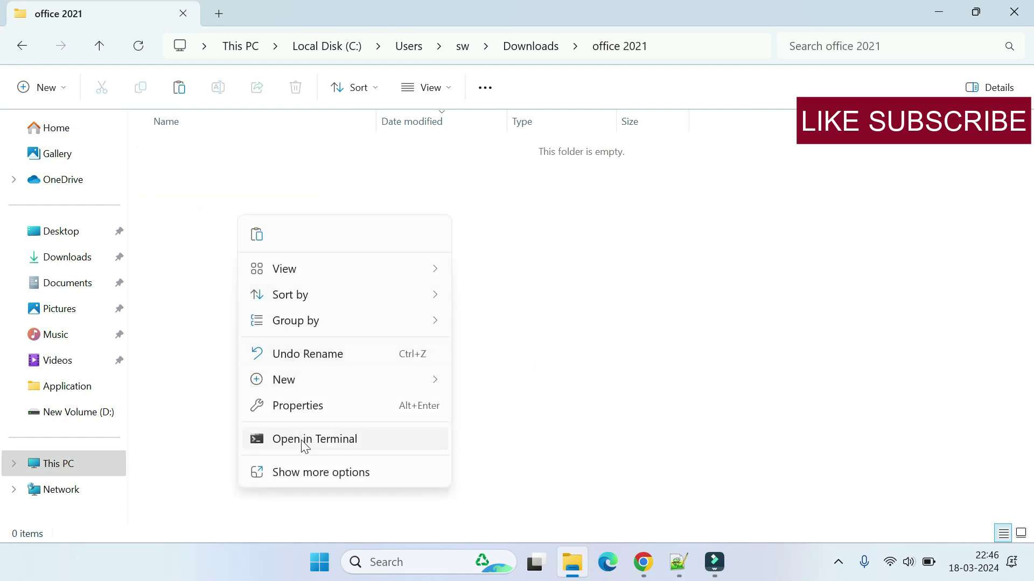
click(312, 473)
click(279, 326)
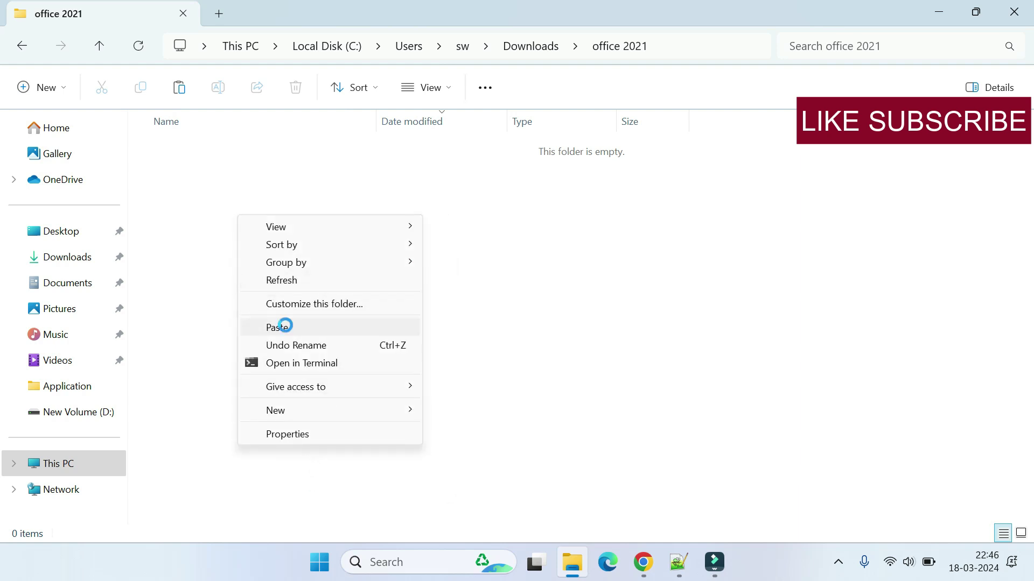
click(259, 304)
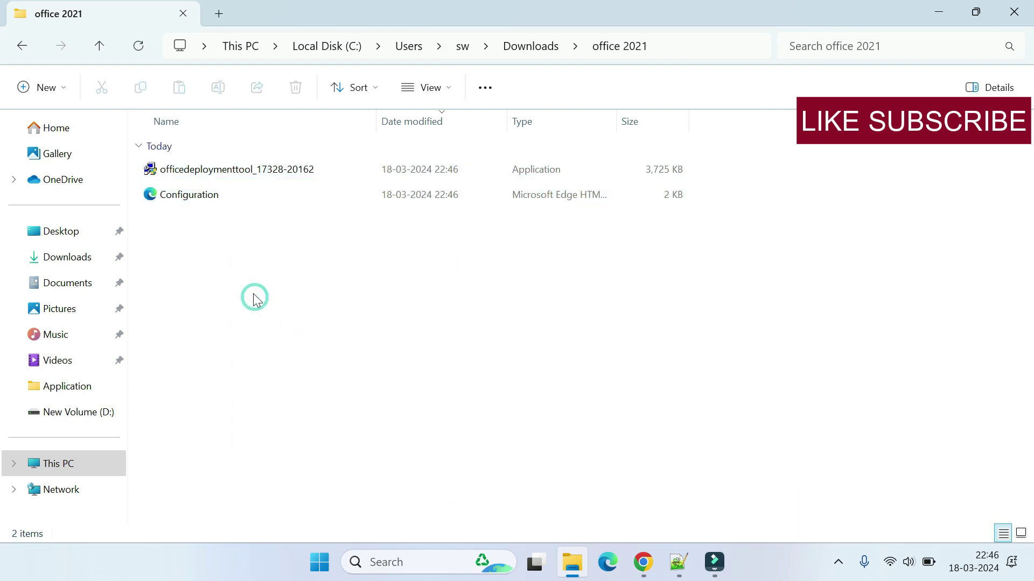
click(200, 170)
right_click(200, 170)
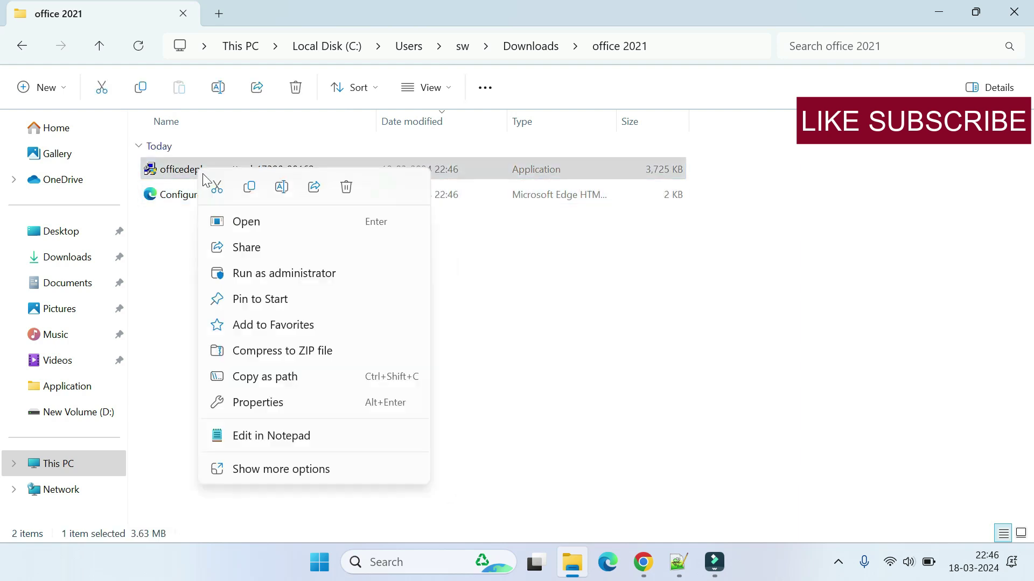
Run the Office Deployment Tool as administrator and accept its license terms
click(272, 279)
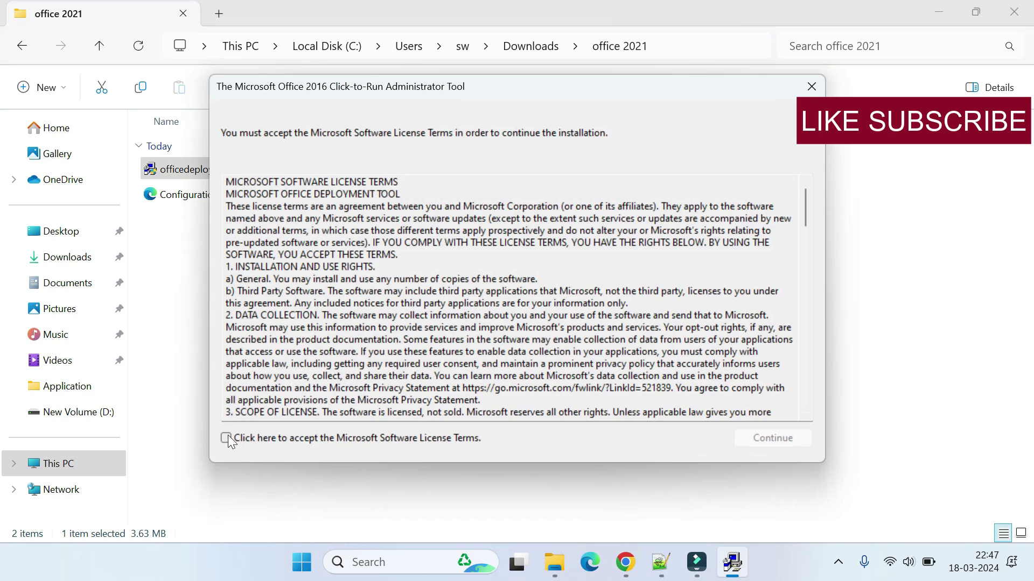
click(225, 437)
click(770, 438)
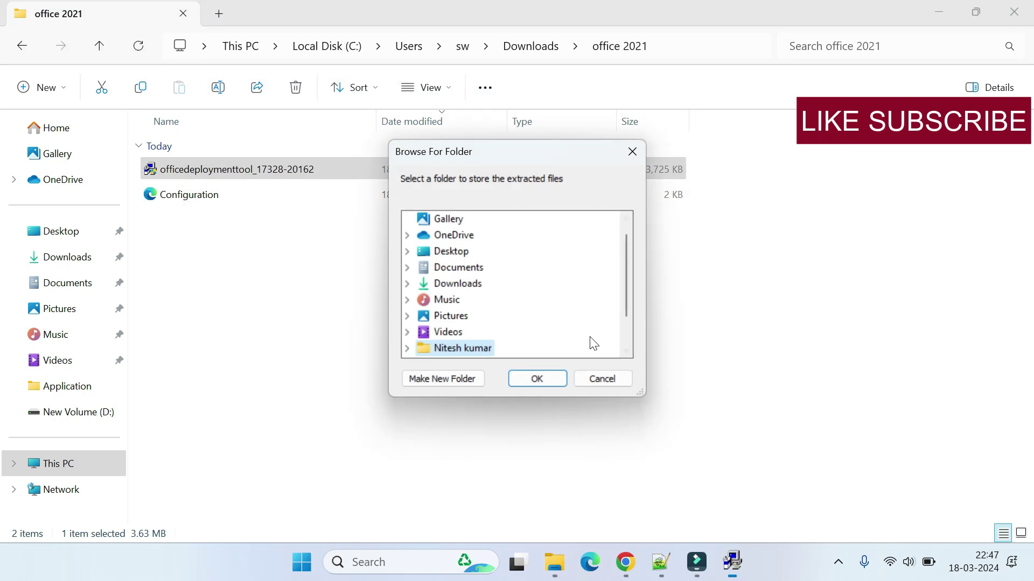
scroll(473, 338, down, 3)
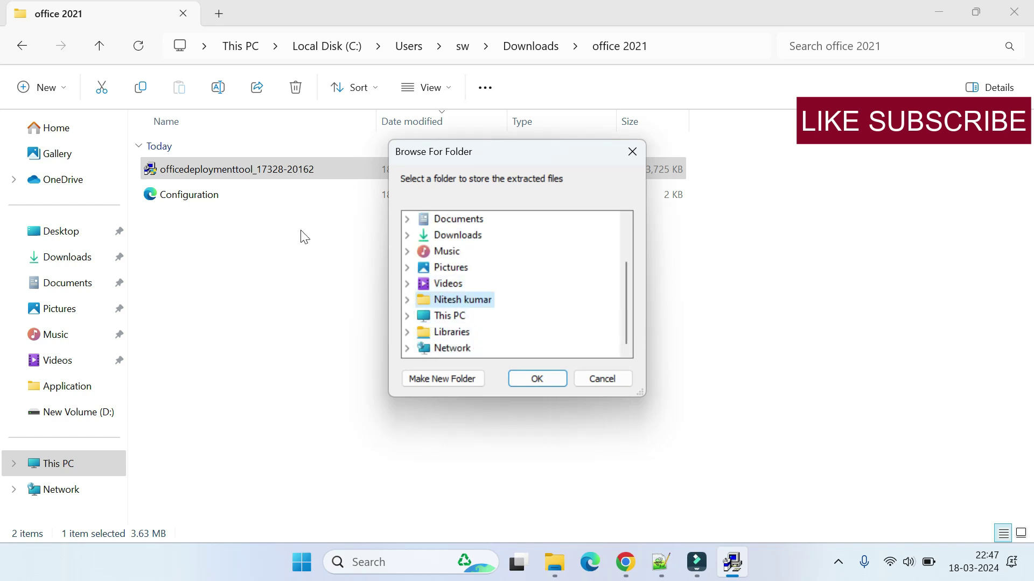
Extract the tool's files into Downloads > office 2021 and dismiss the success message
click(406, 315)
scroll(448, 299, up, 3)
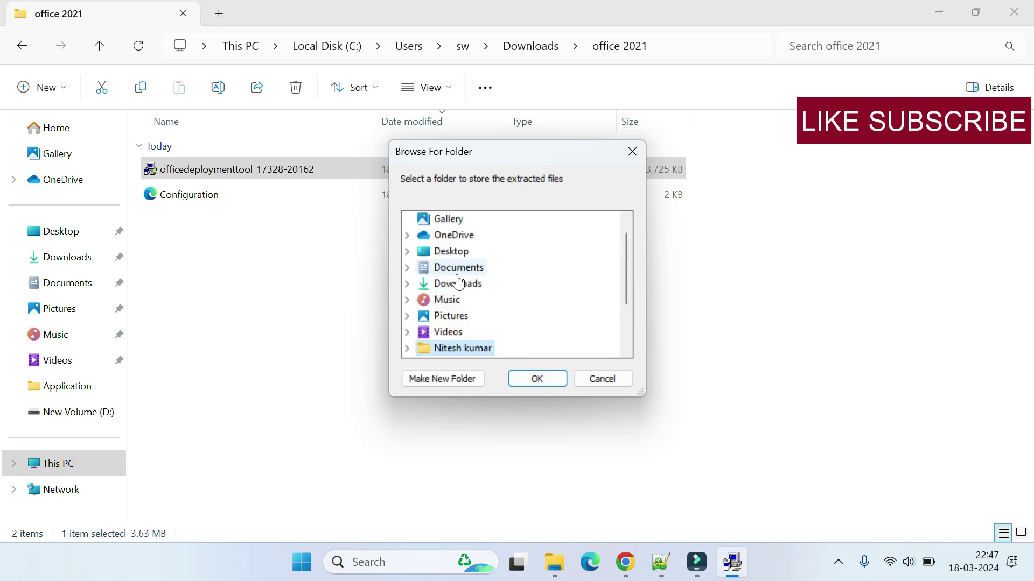
double_click(458, 284)
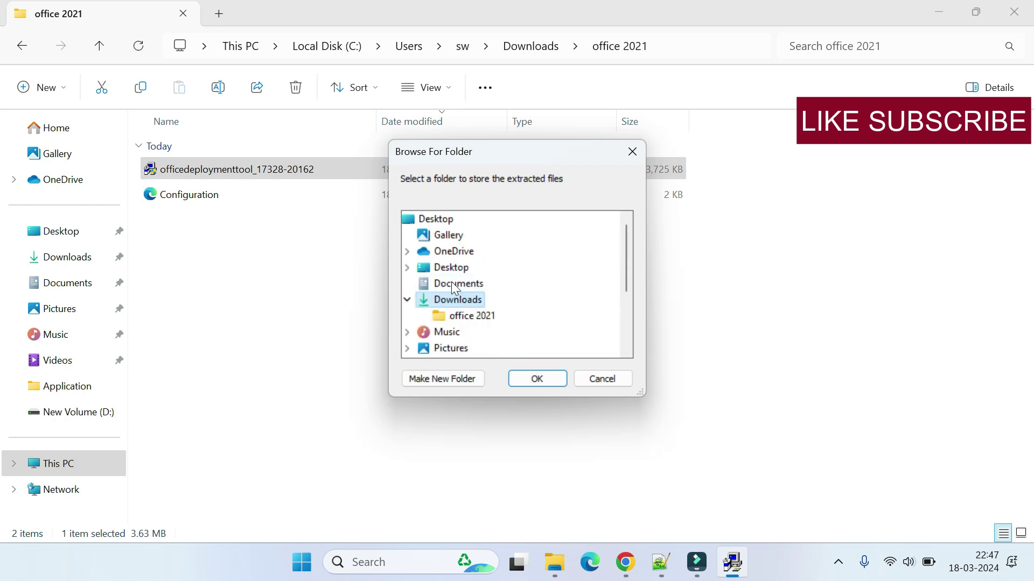
click(472, 316)
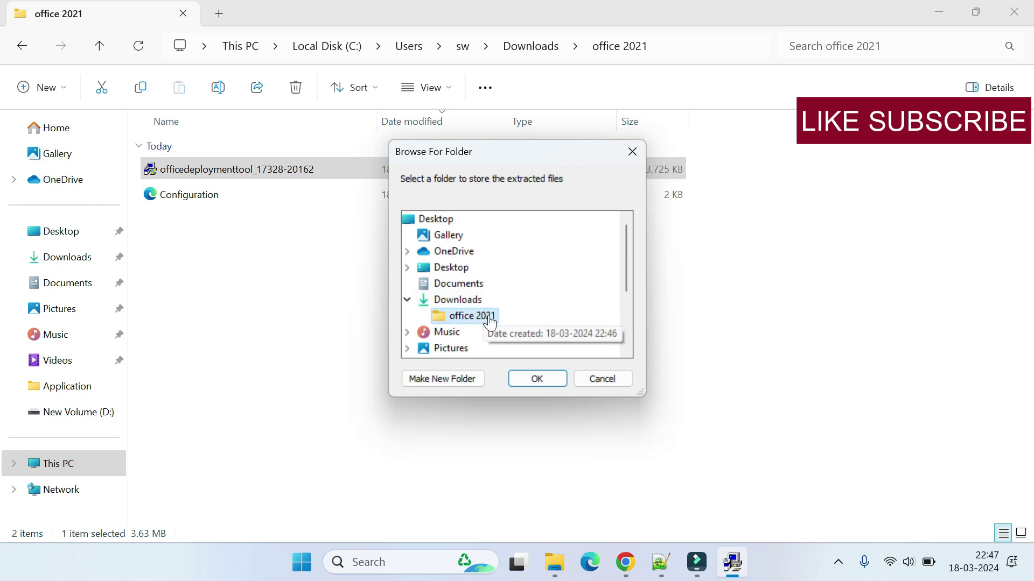
click(537, 379)
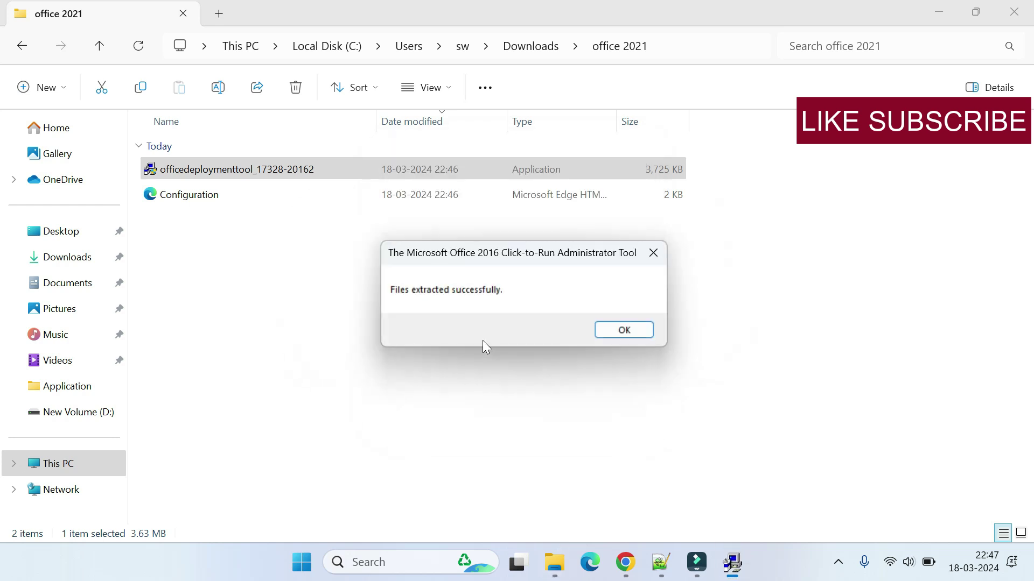
click(623, 330)
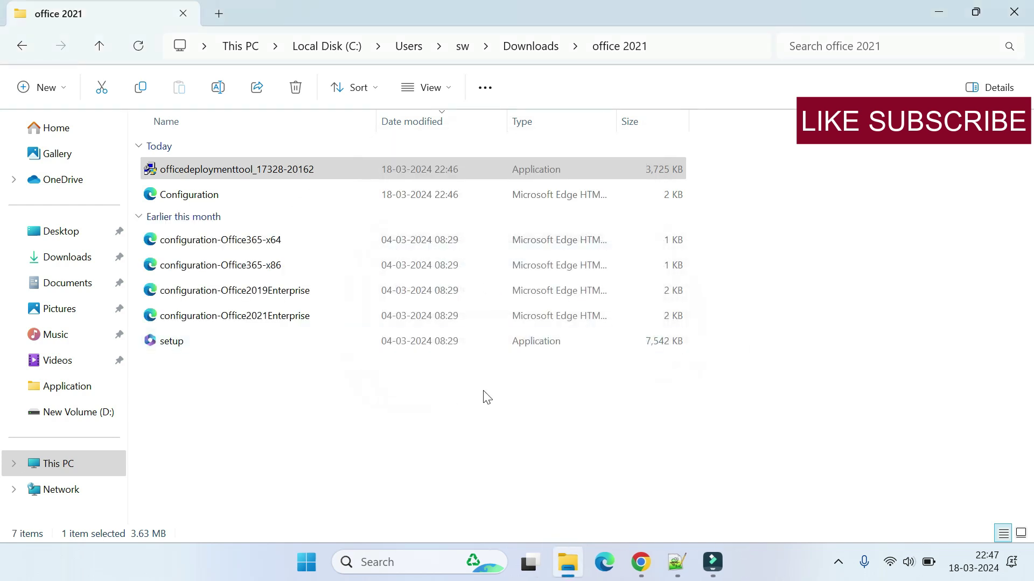
click(453, 405)
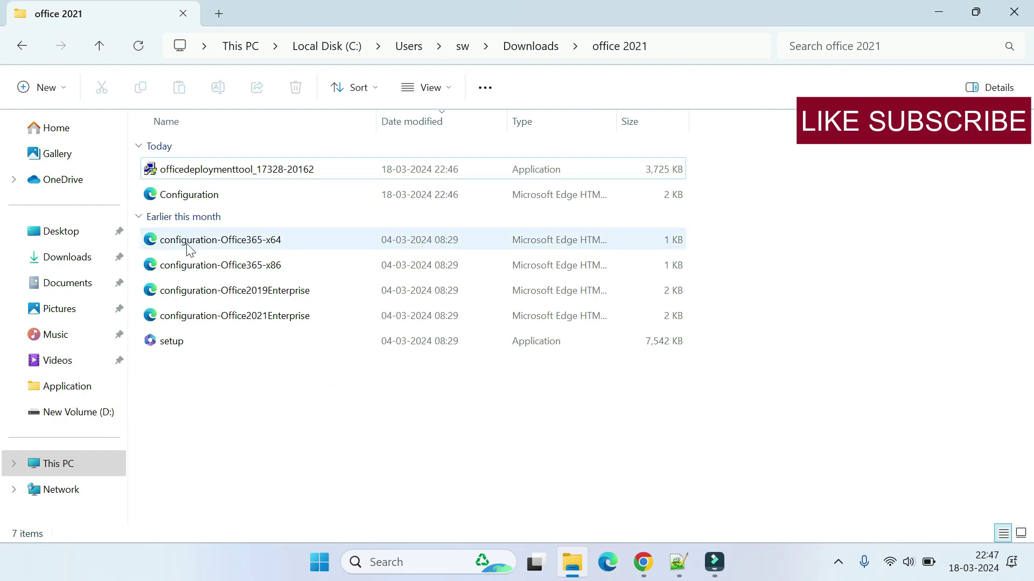
Copy the office 2021 folder from Downloads and paste it at the root of Local Disk (C:)
click(28, 45)
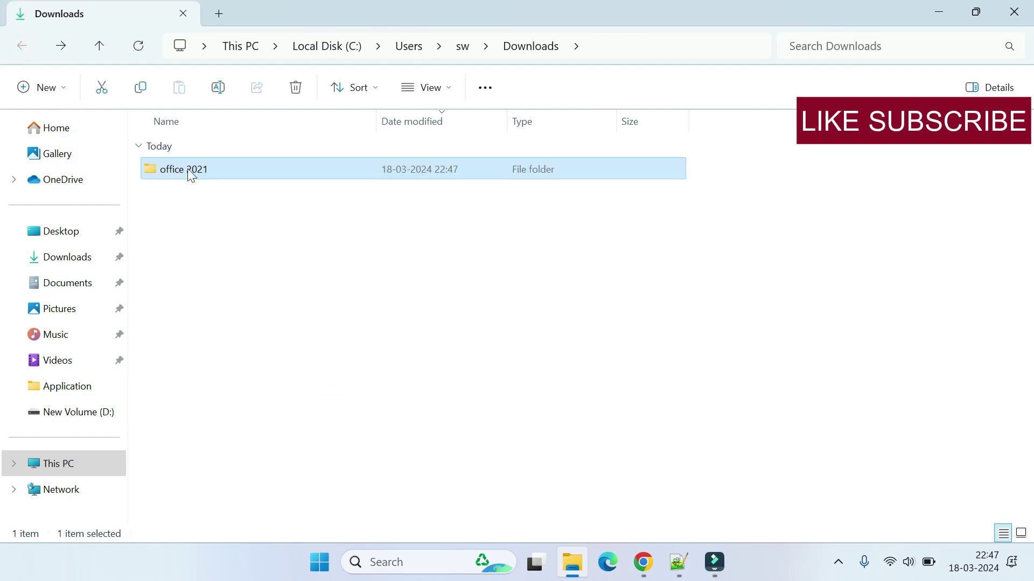
right_click(190, 170)
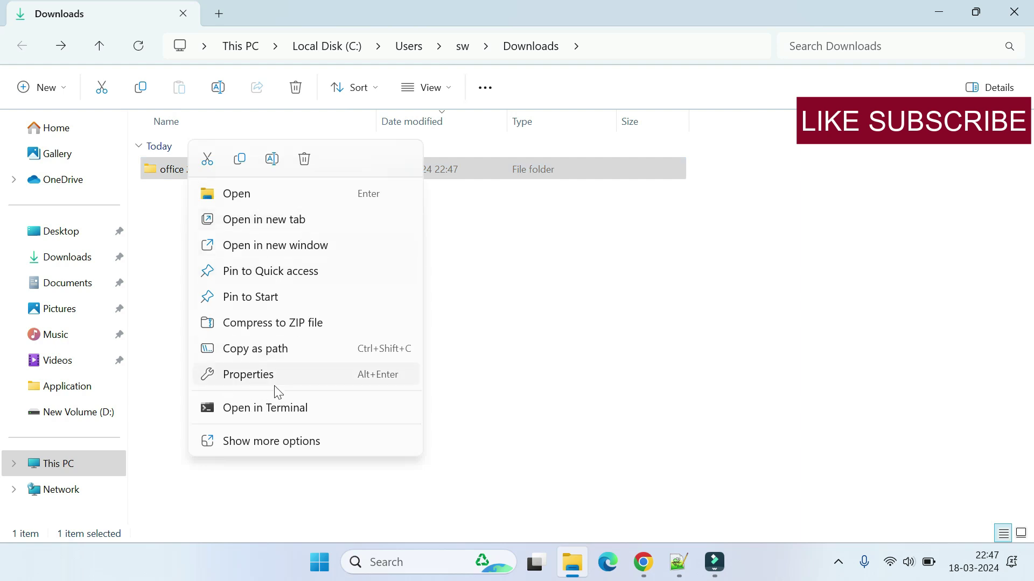
click(268, 442)
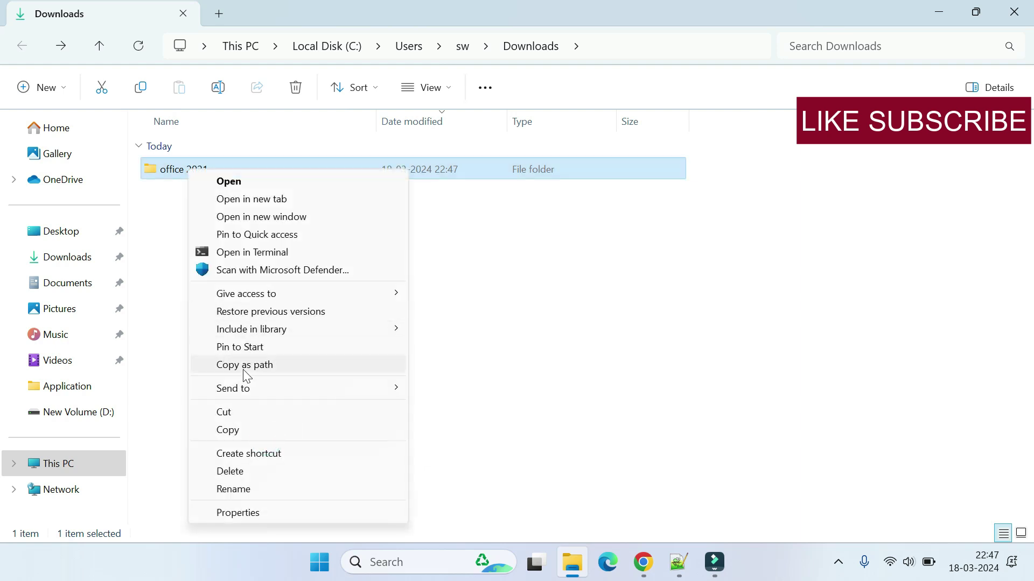
click(239, 430)
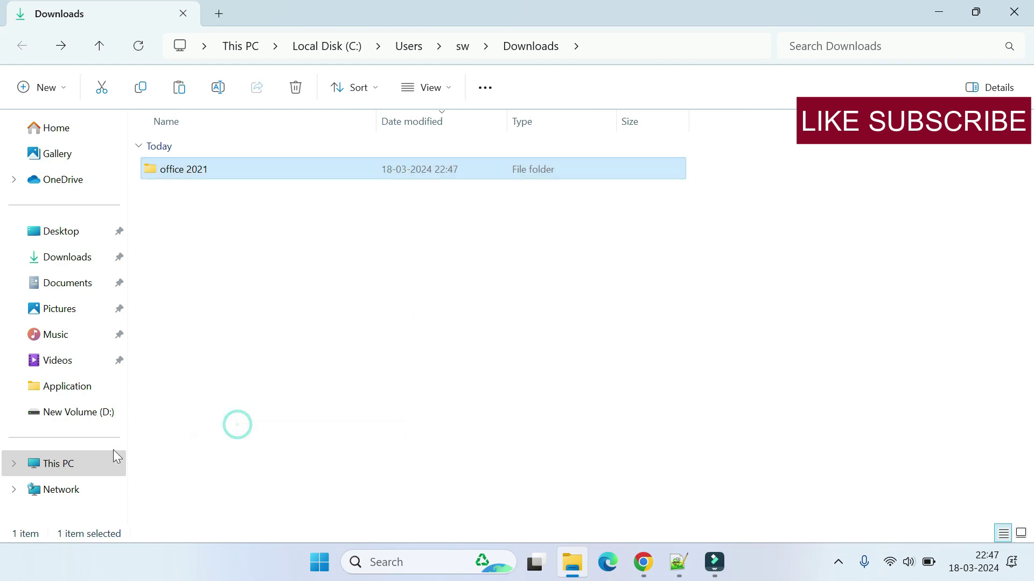
click(59, 464)
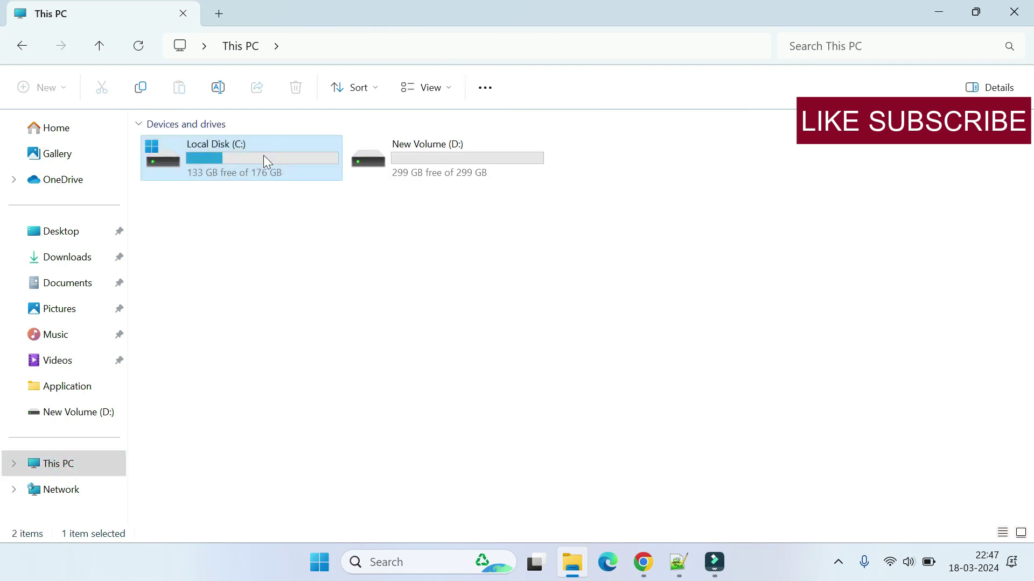
double_click(266, 155)
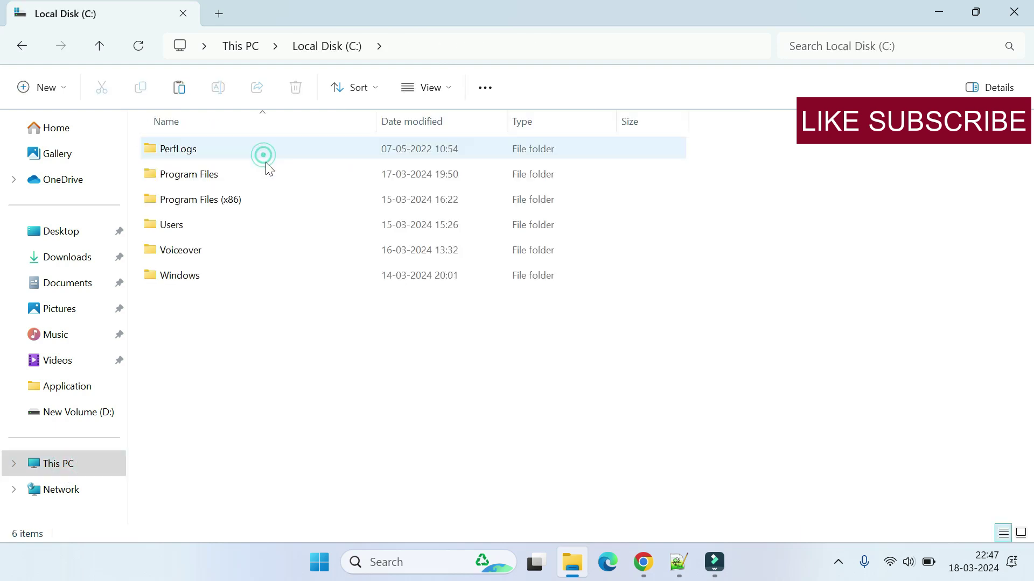
right_click(250, 358)
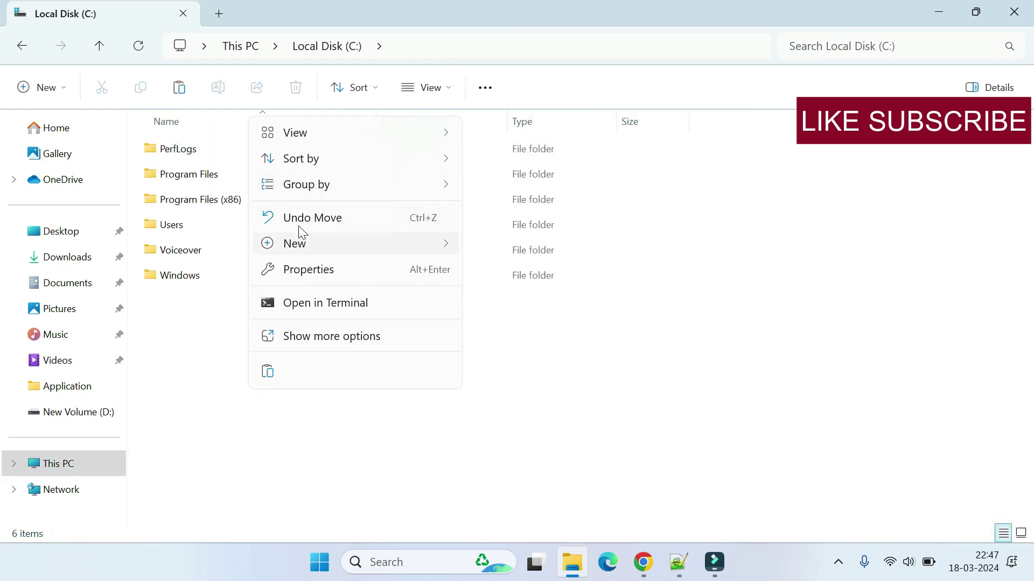
click(300, 339)
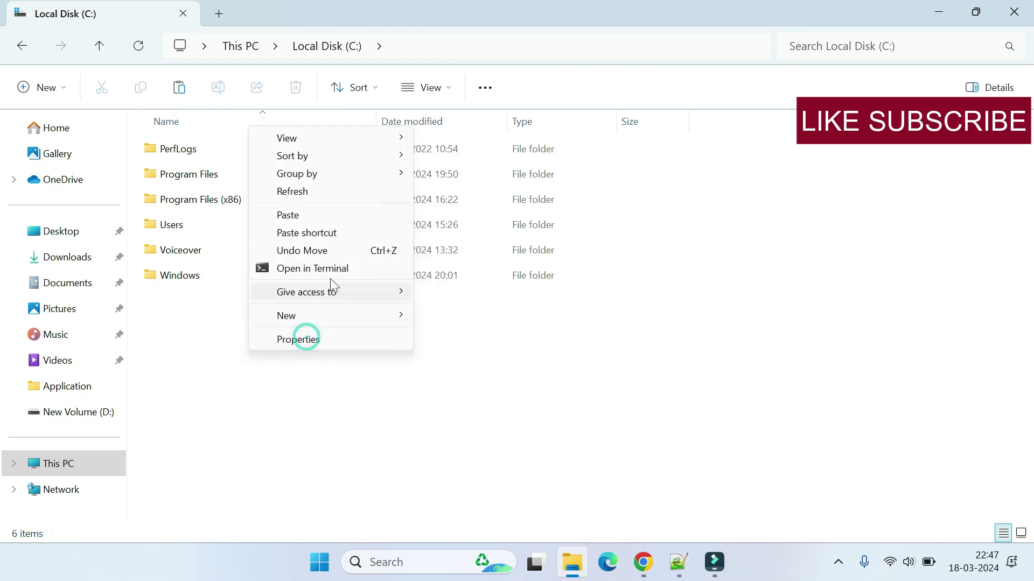
click(307, 214)
click(303, 373)
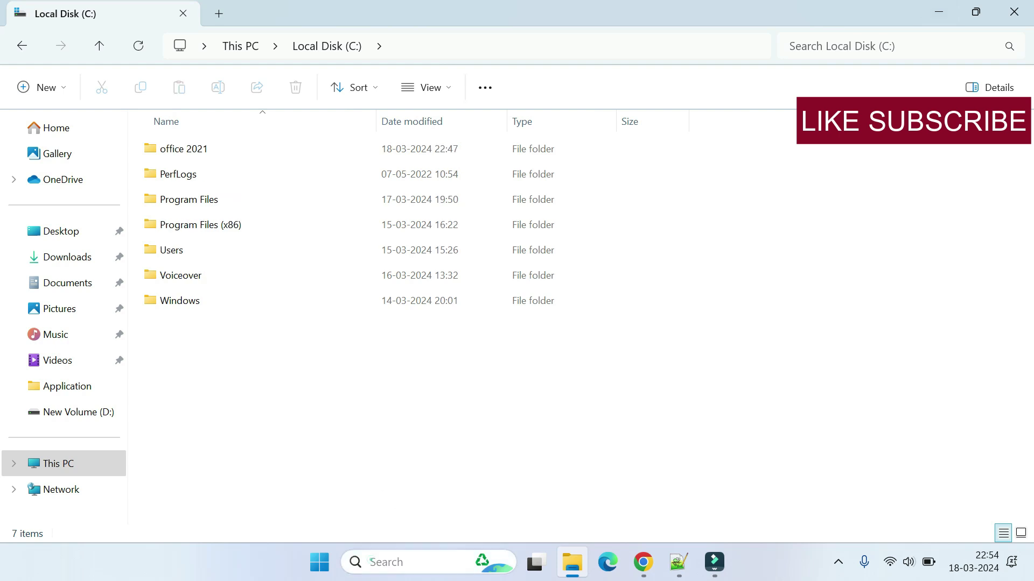
click(386, 563)
text(cmd)
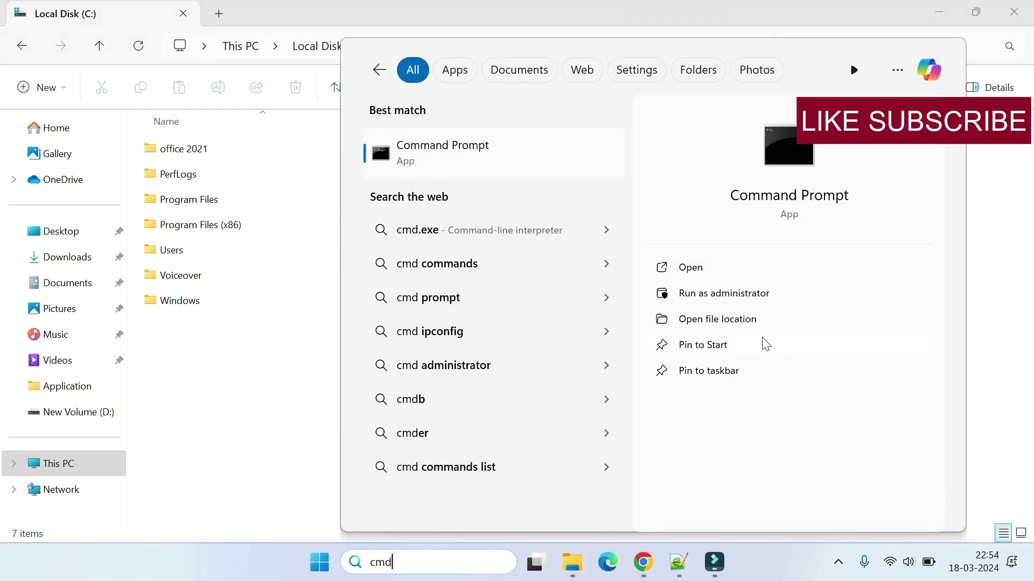
In an administrator Command Prompt, run 'cd c:\office 2021' copied from the notes
click(730, 299)
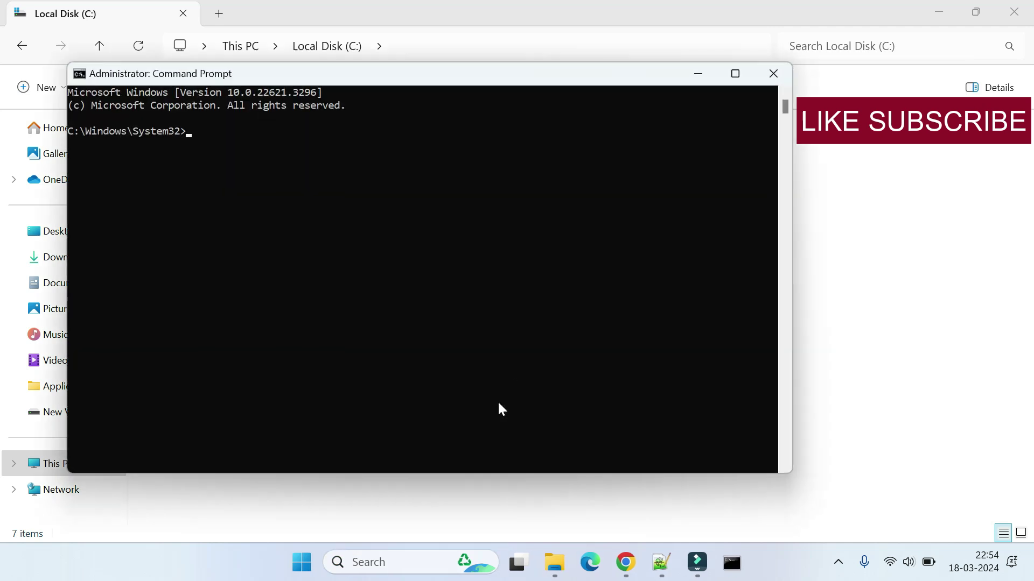
click(660, 562)
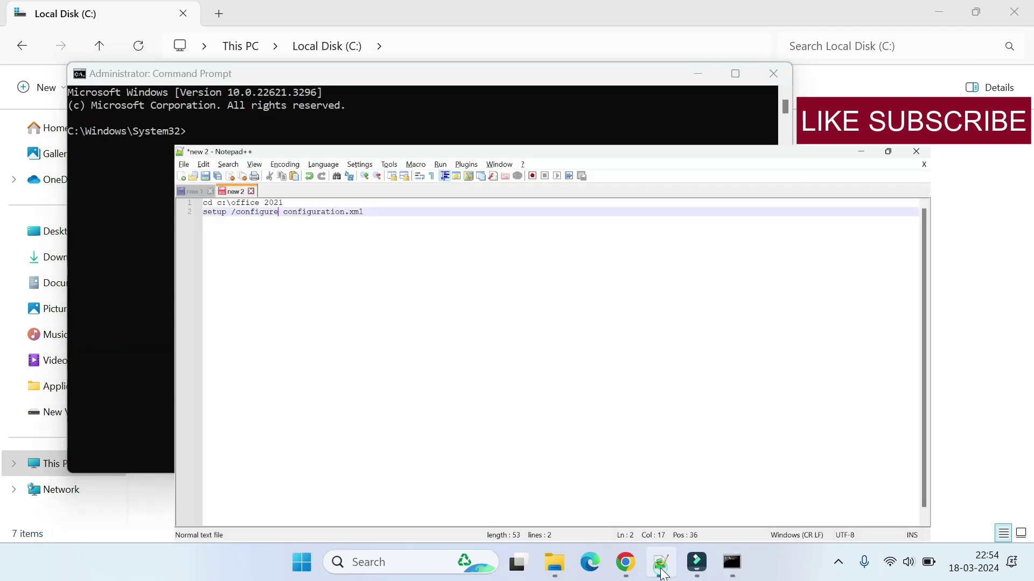
drag(149, 78, 22, 84)
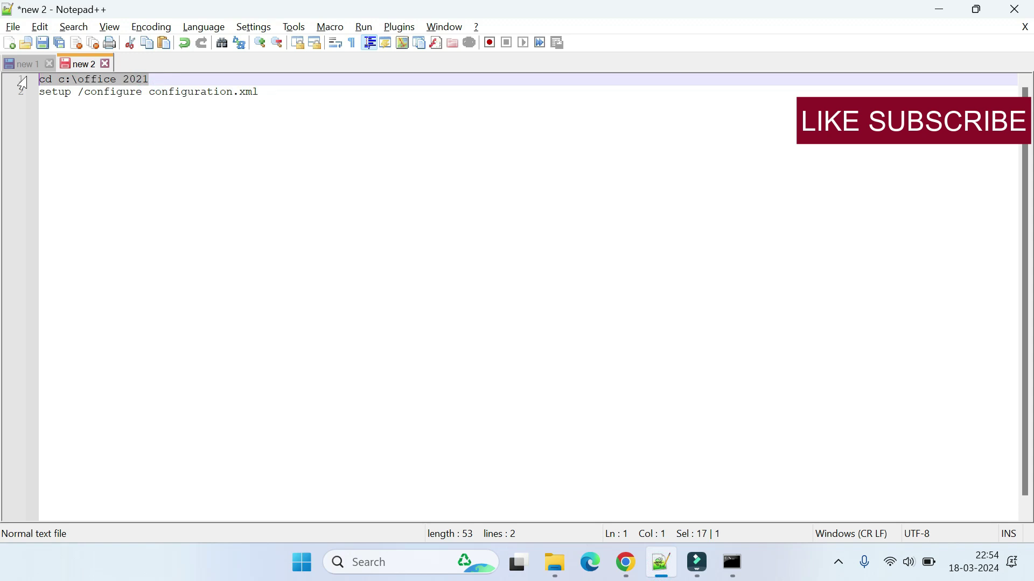
click(731, 562)
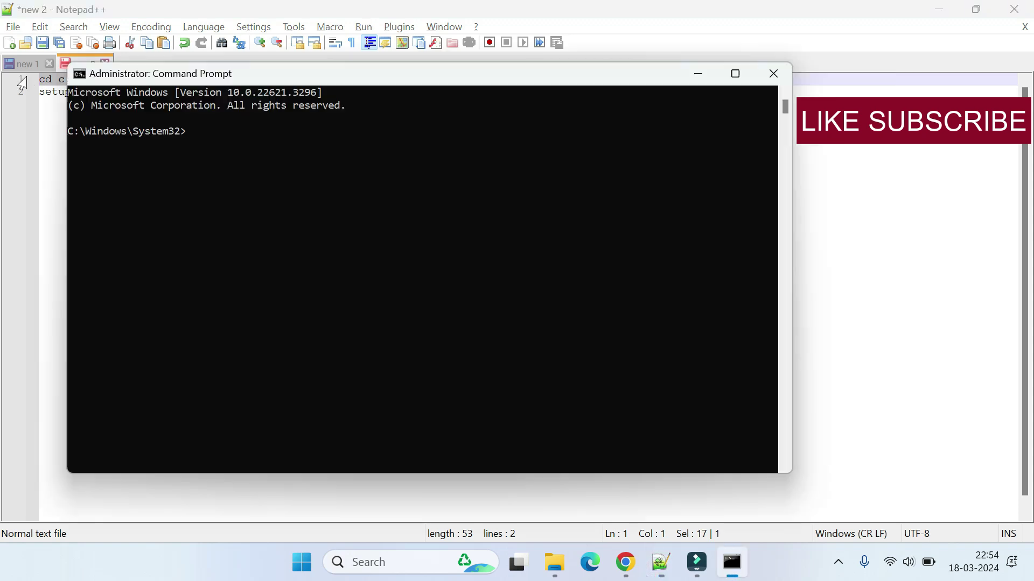
click(335, 206)
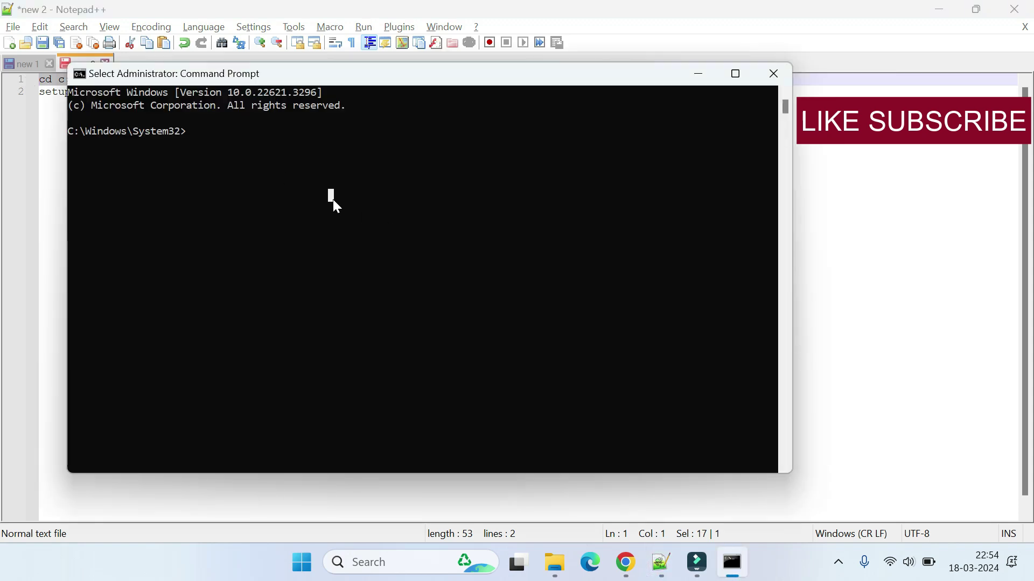
right_click(332, 200)
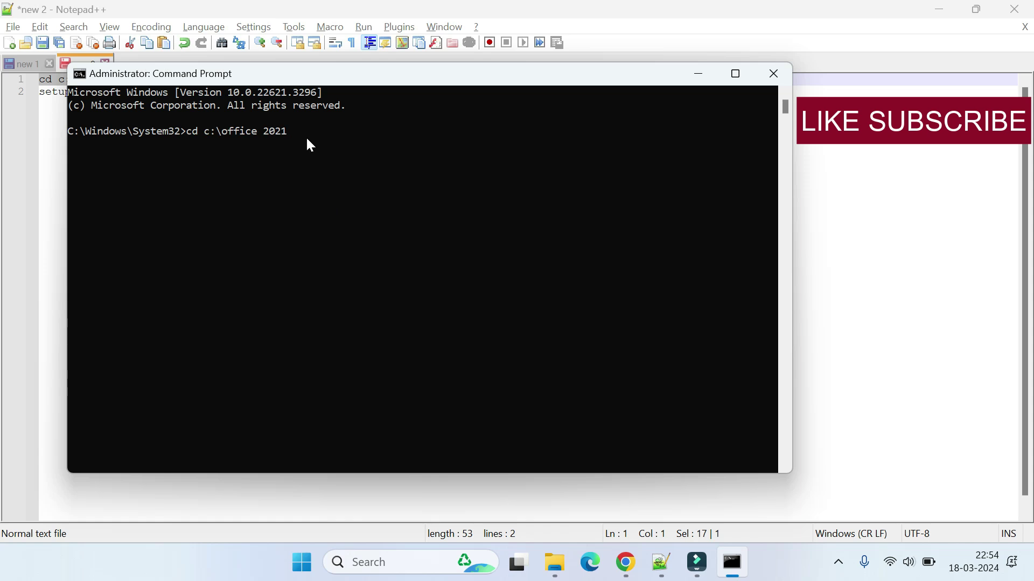
key(Return)
Paste and run the setup /configure configuration.xml command copied from the notes
click(852, 252)
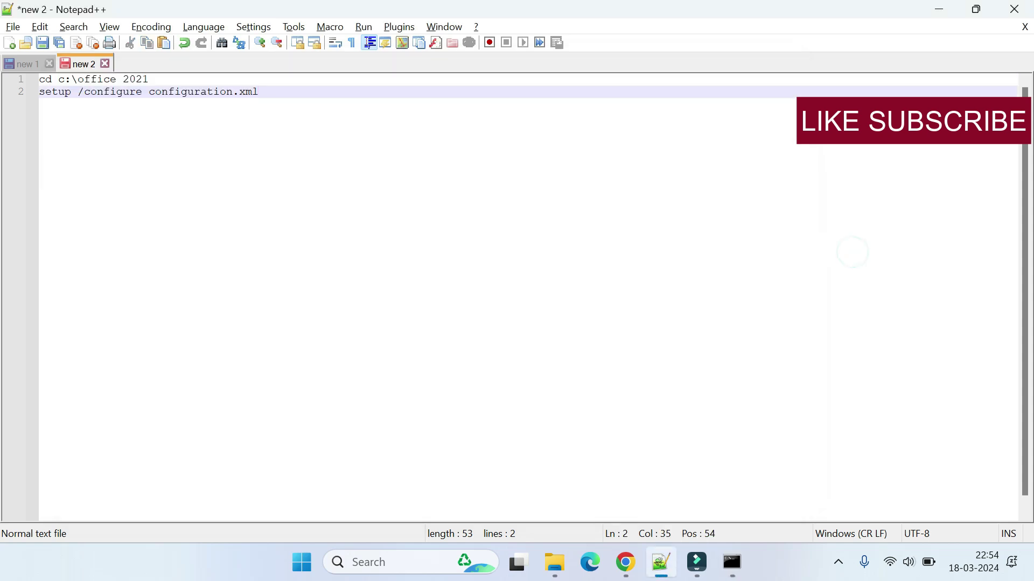
drag(261, 92, 30, 97)
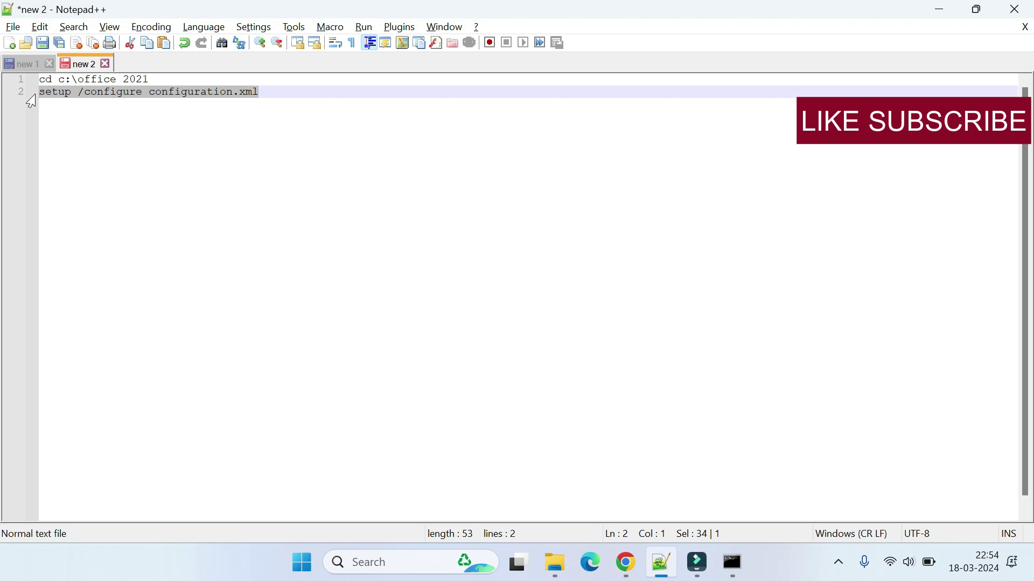
key(alt+Tab)
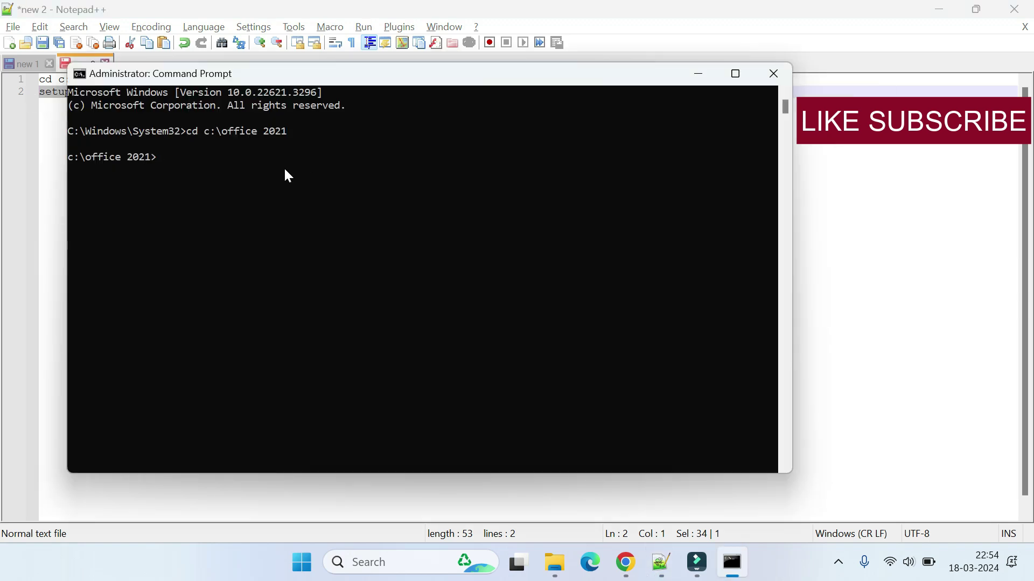
key(ctrl+v)
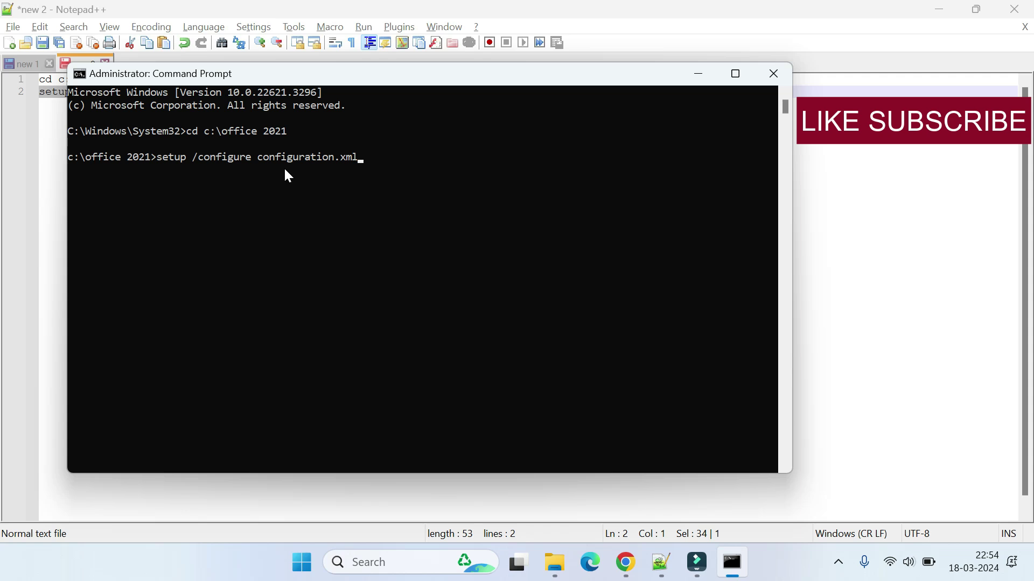
key(Return)
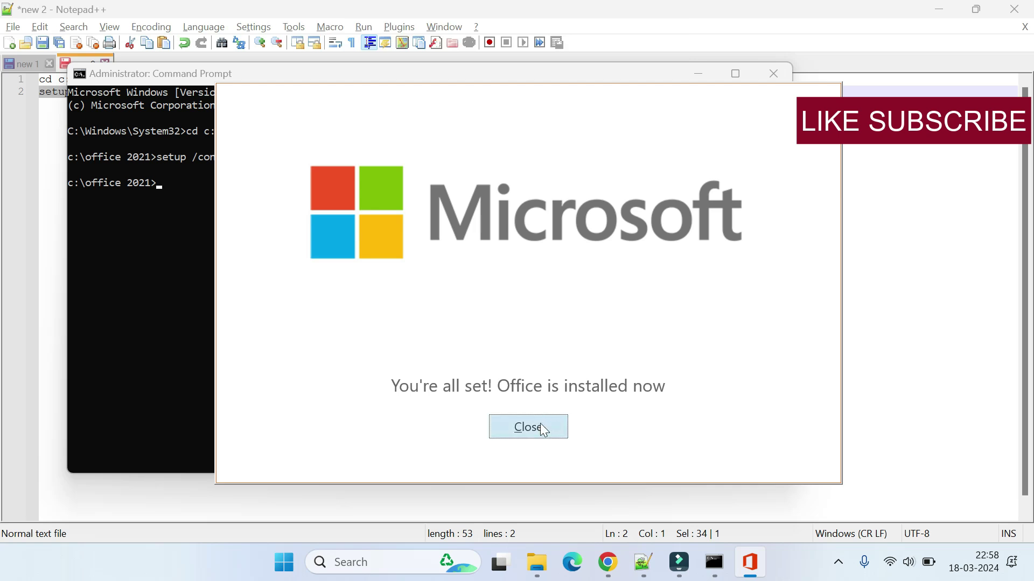
Dismiss the installation message, launch PowerPoint, open a blank presentation, then close it
click(529, 427)
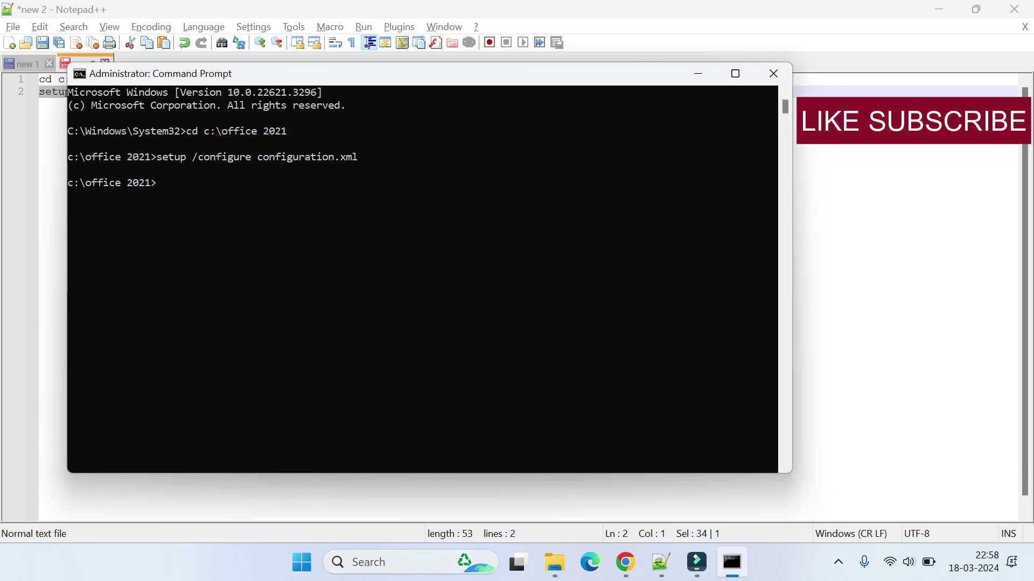
click(398, 566)
text(powerPoint)
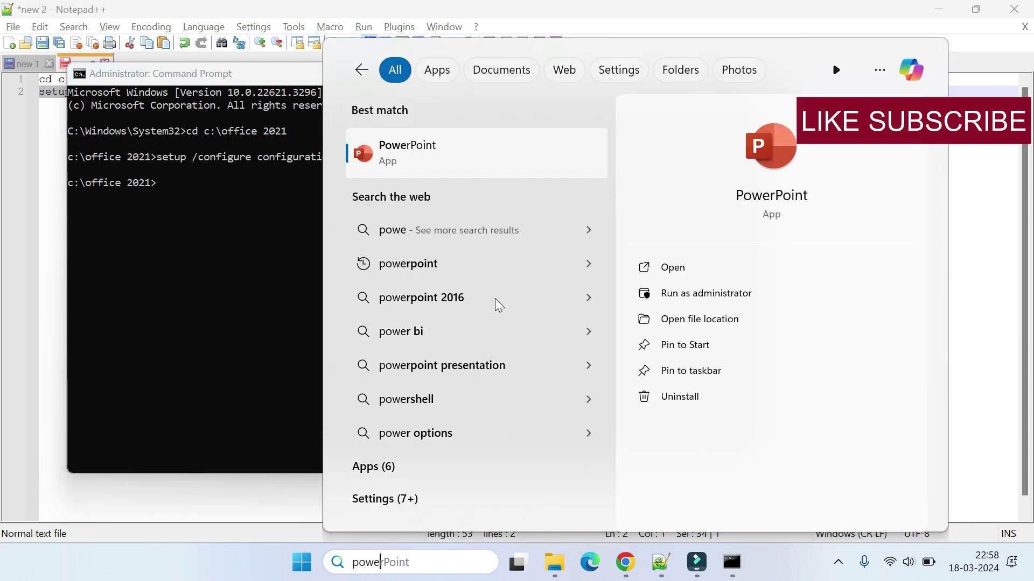
click(434, 156)
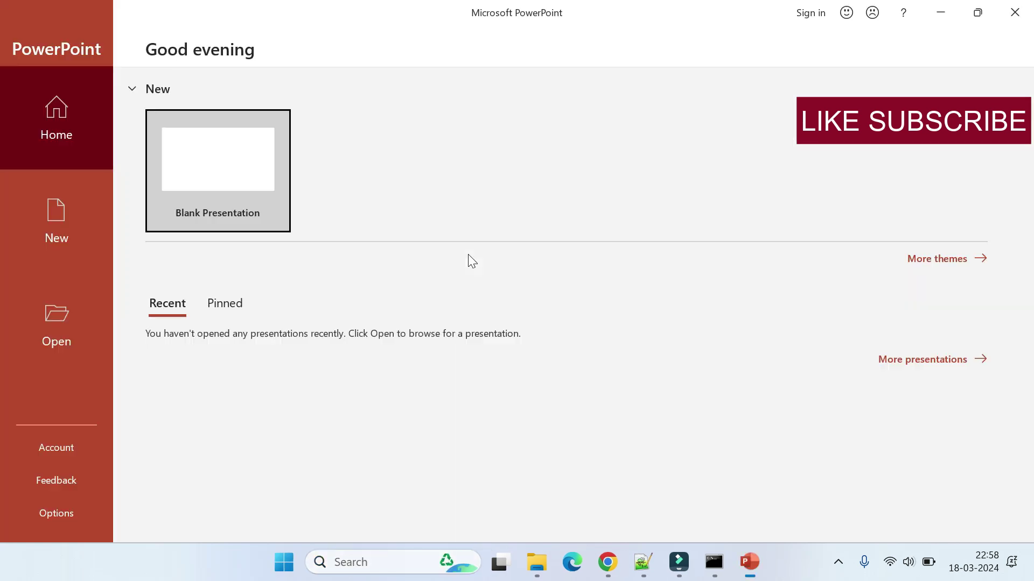
click(212, 161)
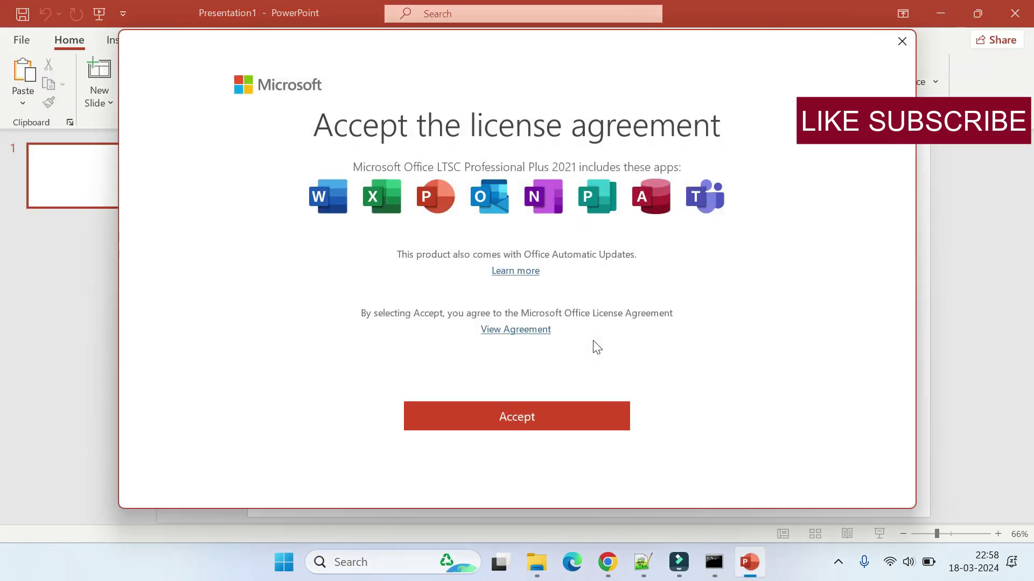
click(903, 41)
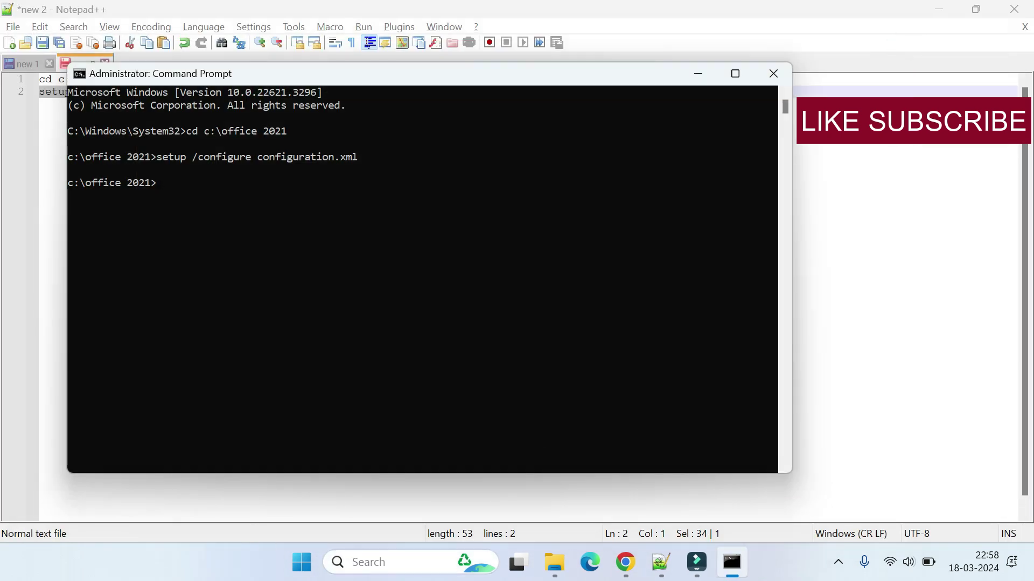
Relaunch PowerPoint, accept the license, dismiss the privacy notice, open a blank presentation, close it
click(381, 562)
text(power)
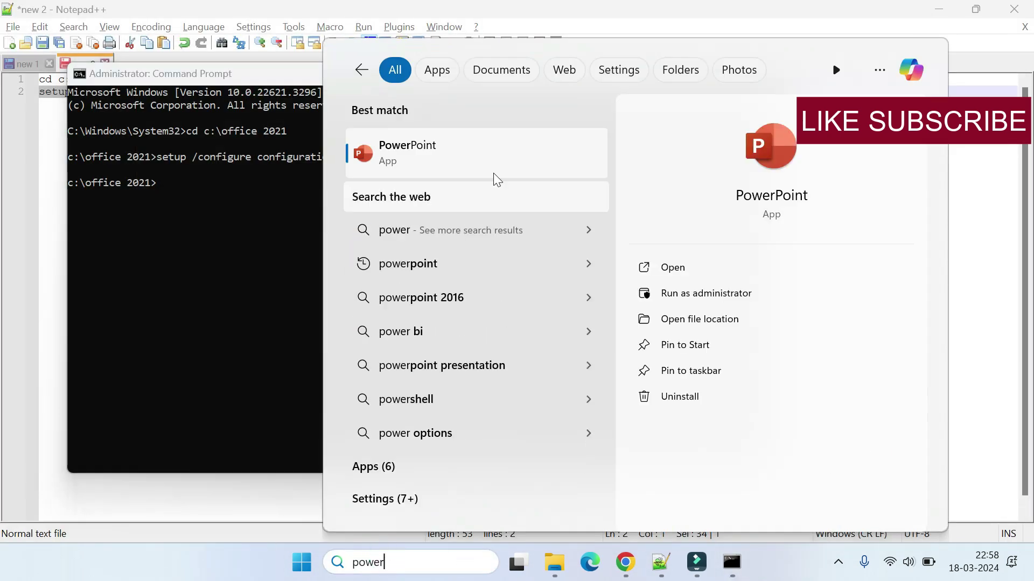
click(444, 152)
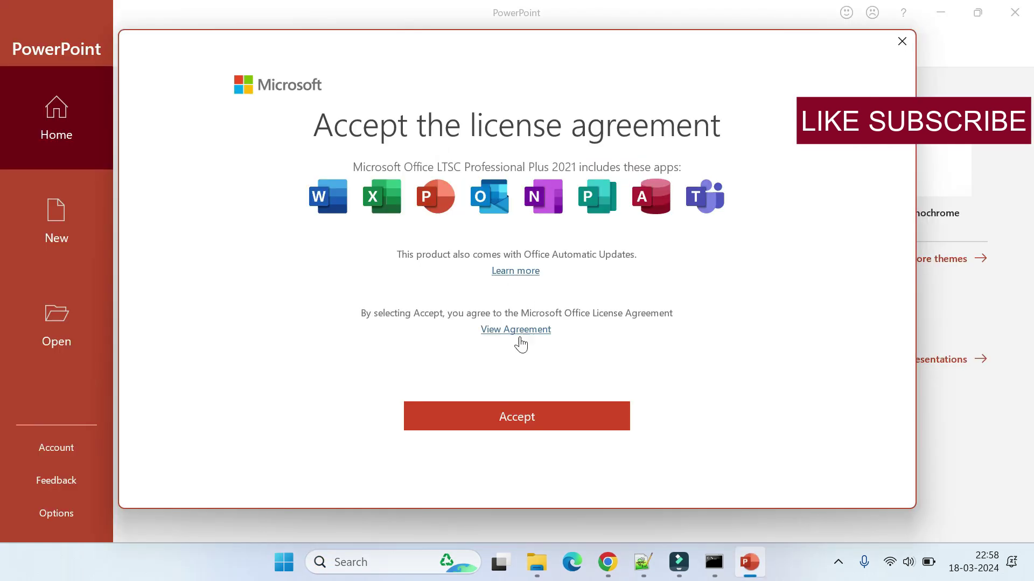
click(517, 420)
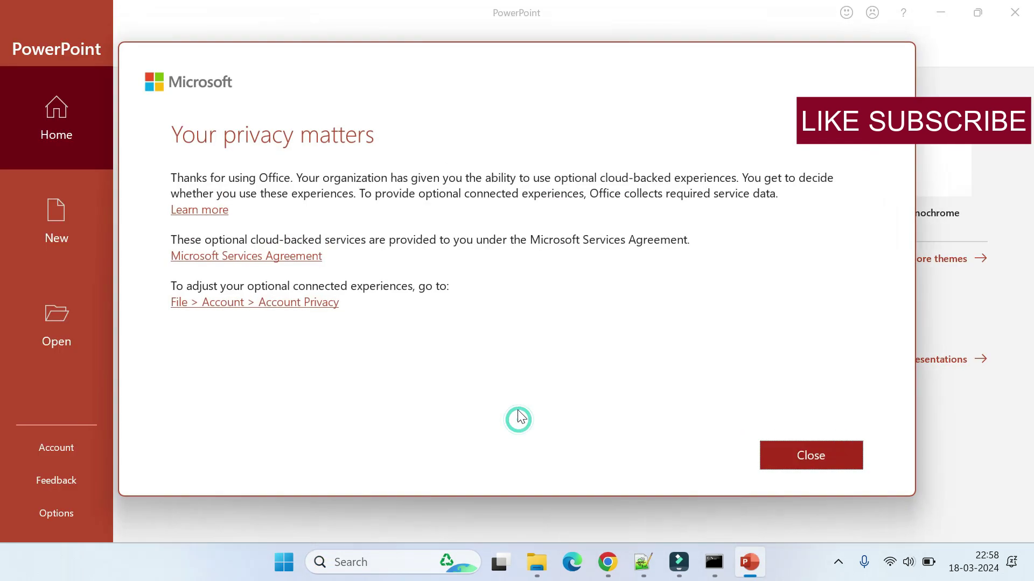
click(791, 453)
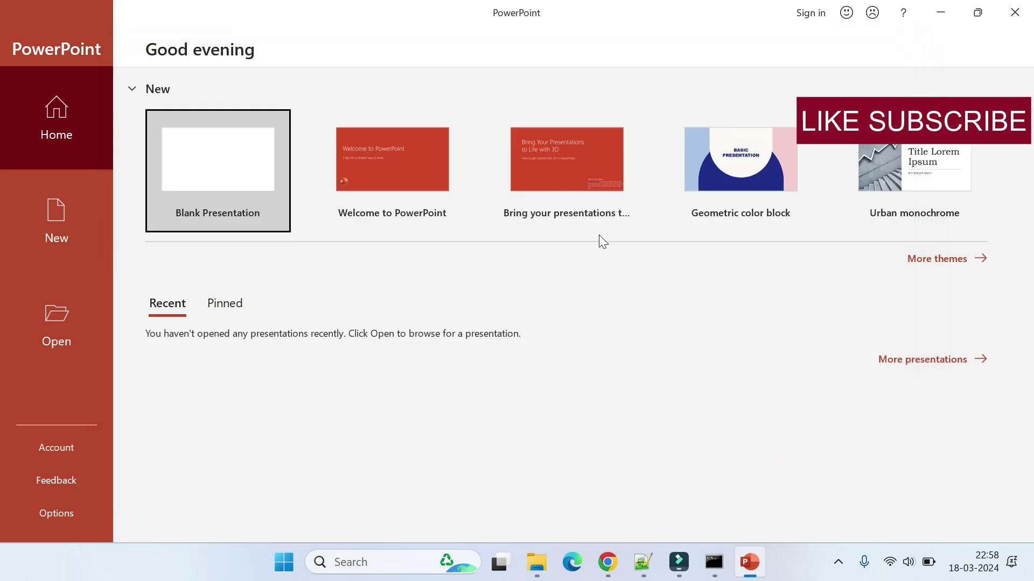
click(182, 150)
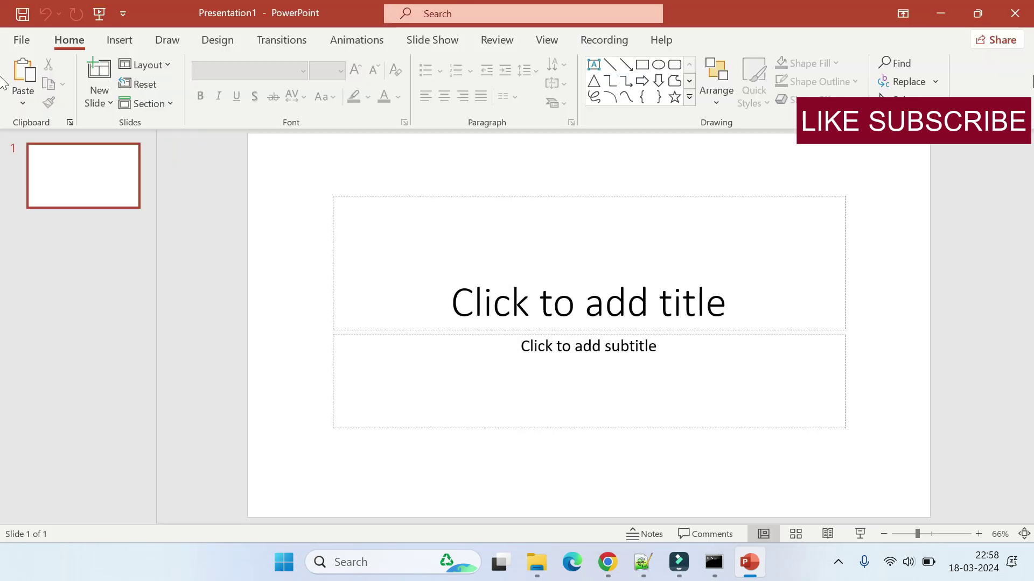
click(1016, 14)
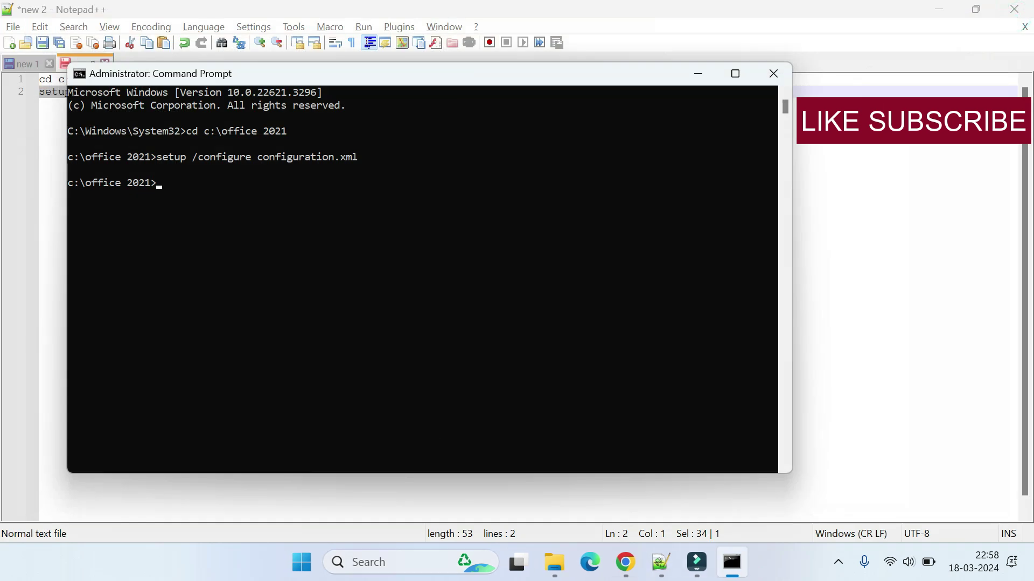
Launch Excel from search, open a blank workbook, then close Excel
click(382, 562)
text(exce)
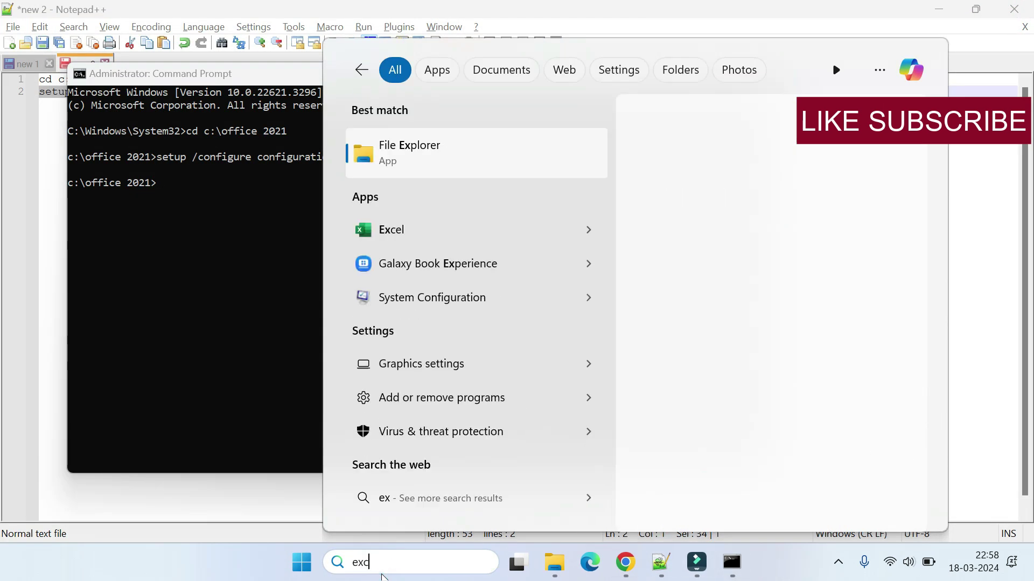
click(392, 152)
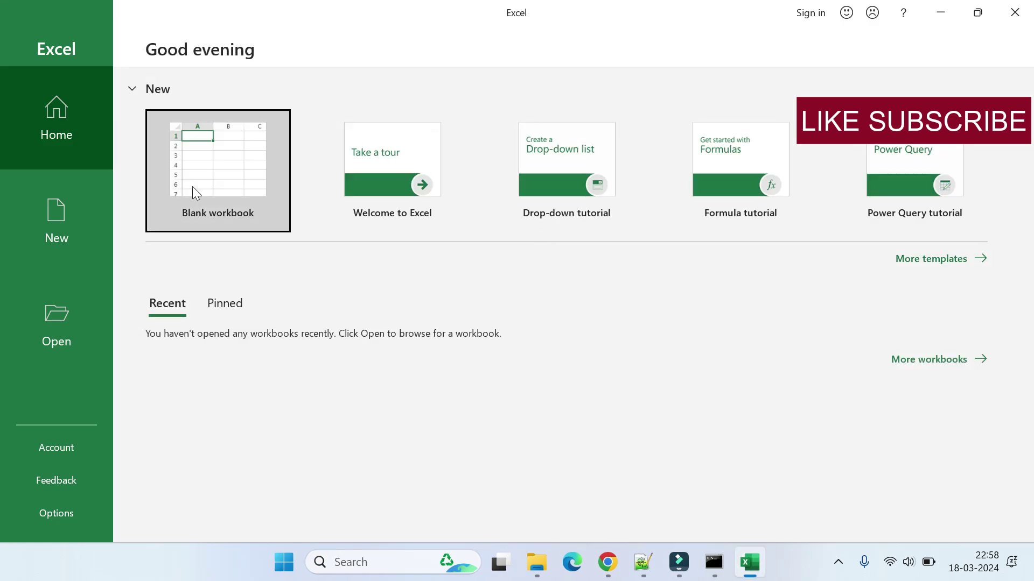
click(189, 186)
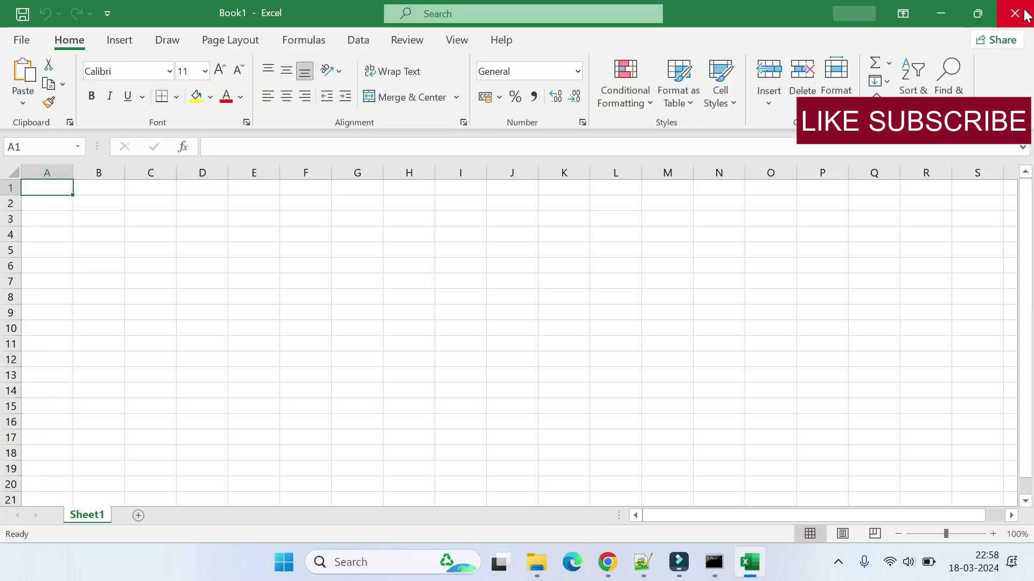
click(1015, 14)
Launch Word from search, open a blank document, then close Word
click(355, 562)
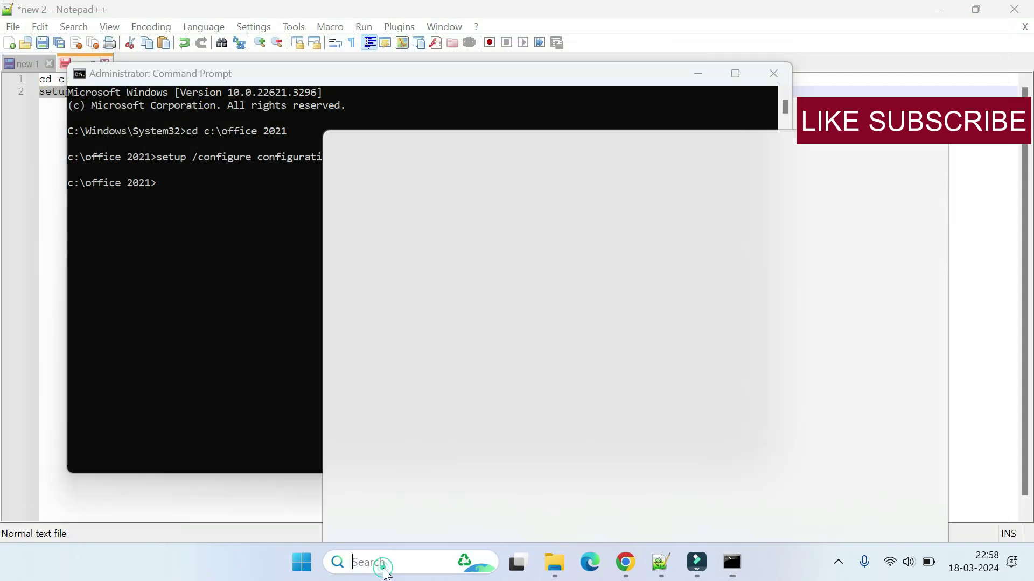
text(word)
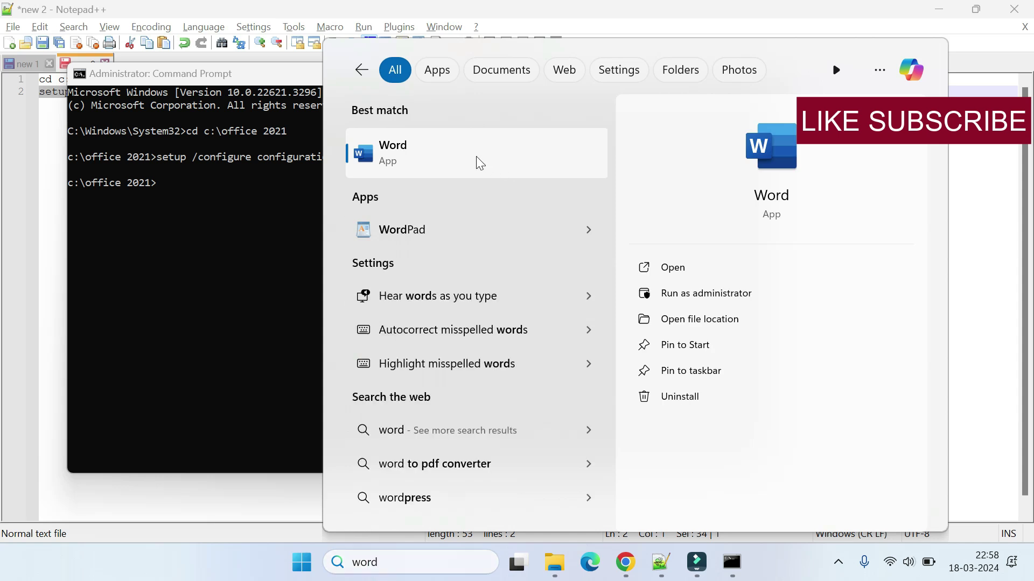
click(476, 154)
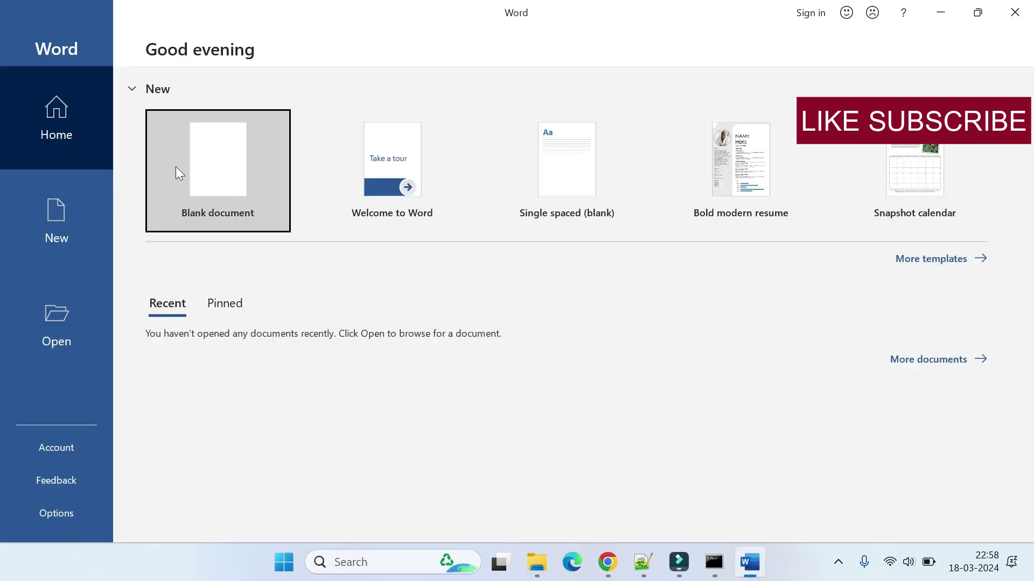
click(215, 164)
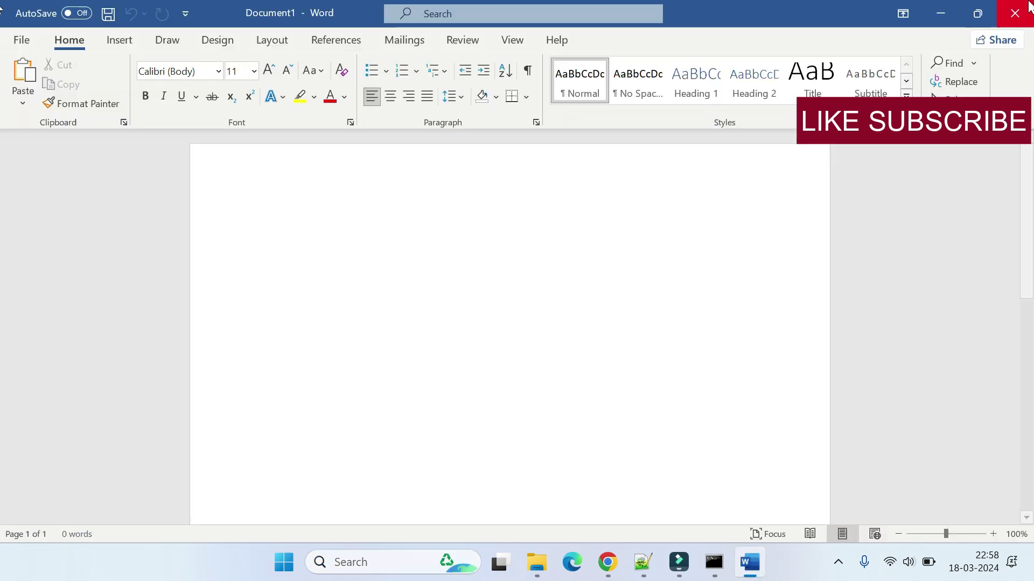
click(1019, 14)
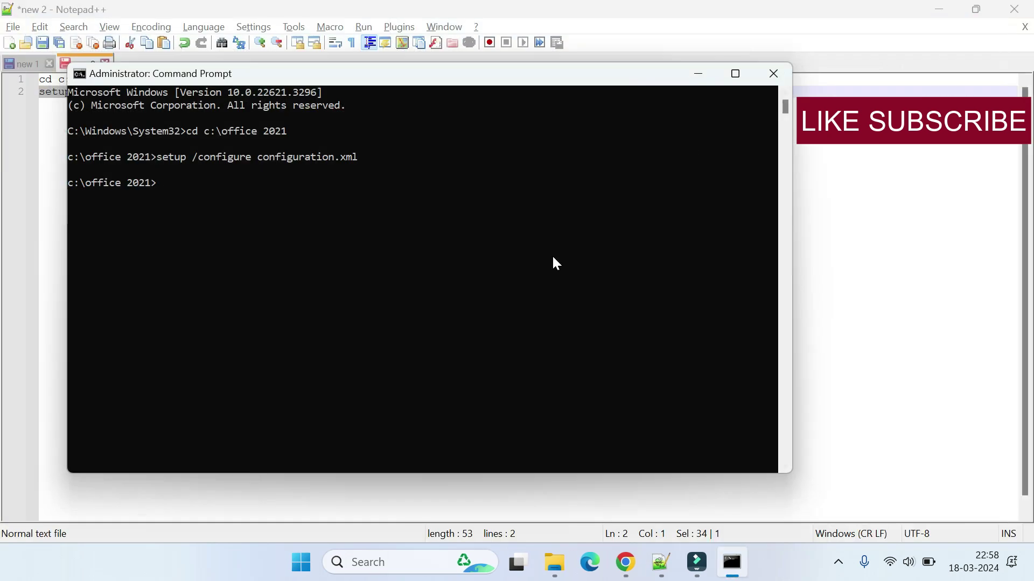